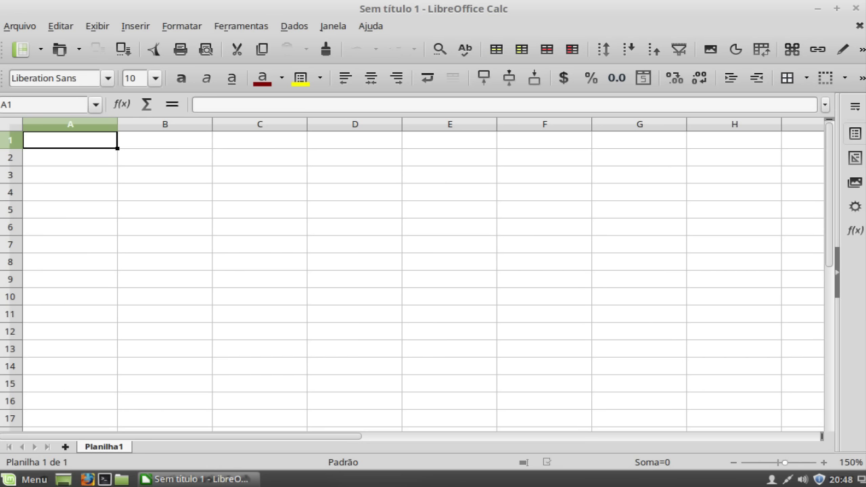
# - Open the recent workbook Formatação Condicional.ods with its Produto and Preço price list
pyautogui.click(354, 314)
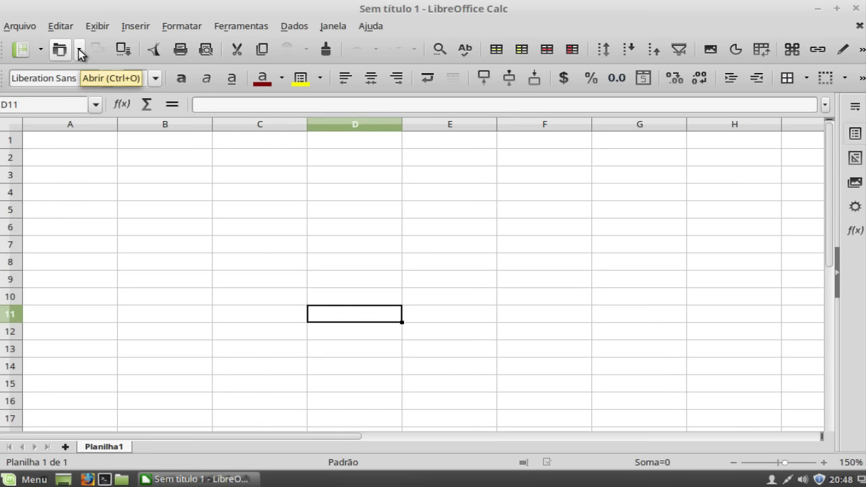
pyautogui.click(80, 53)
pyautogui.click(103, 70)
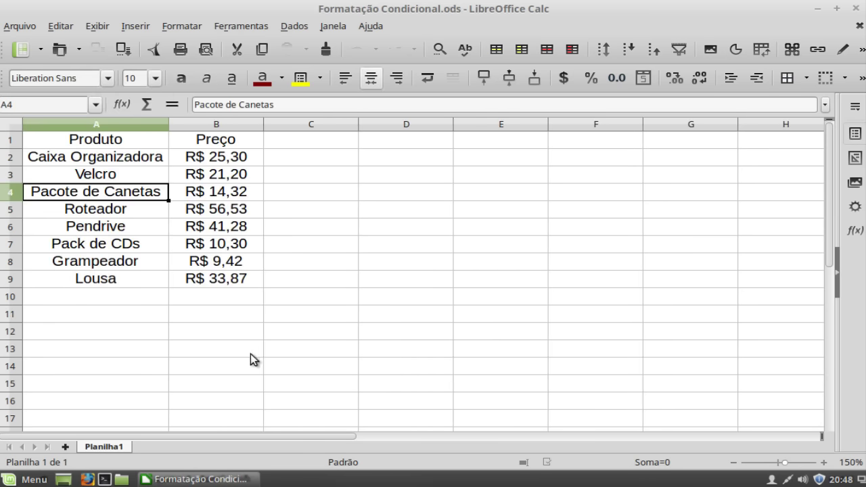
# - Zoom the sheet to 170% and select the product names A2:A9
pyautogui.click(306, 332)
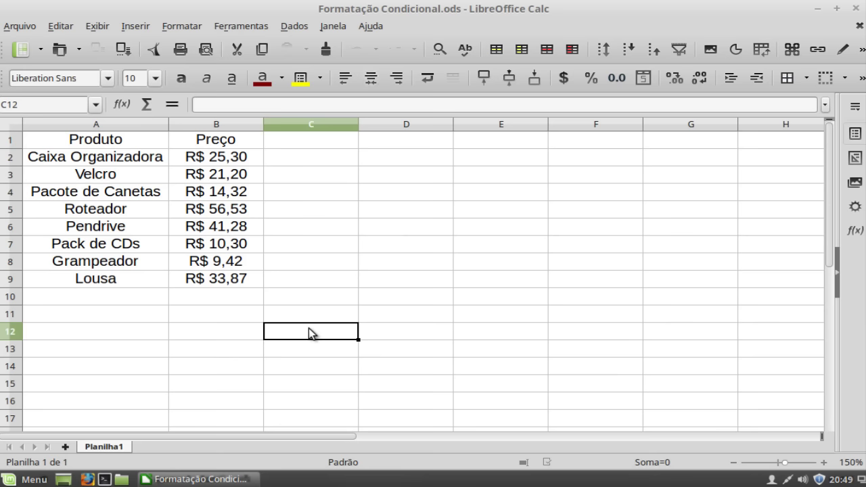
pyautogui.click(824, 463)
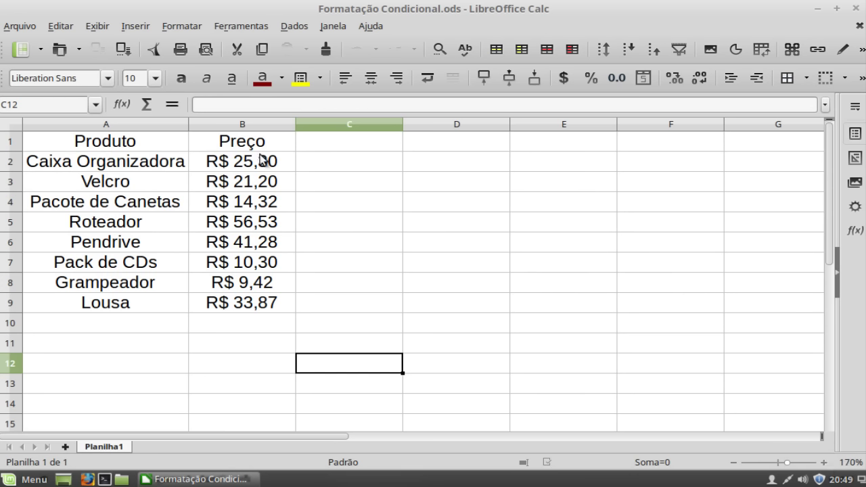
pyautogui.moveTo(110, 166); pyautogui.dragTo(118, 206)
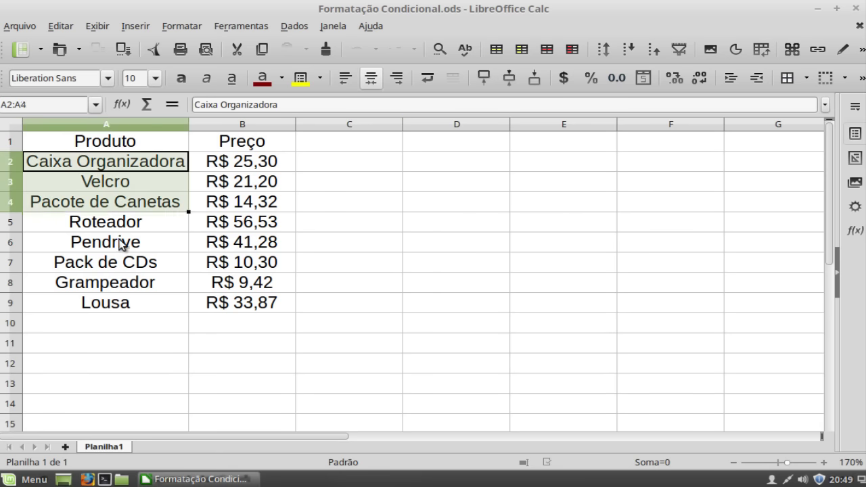
pyautogui.moveTo(120, 244); pyautogui.dragTo(124, 304)
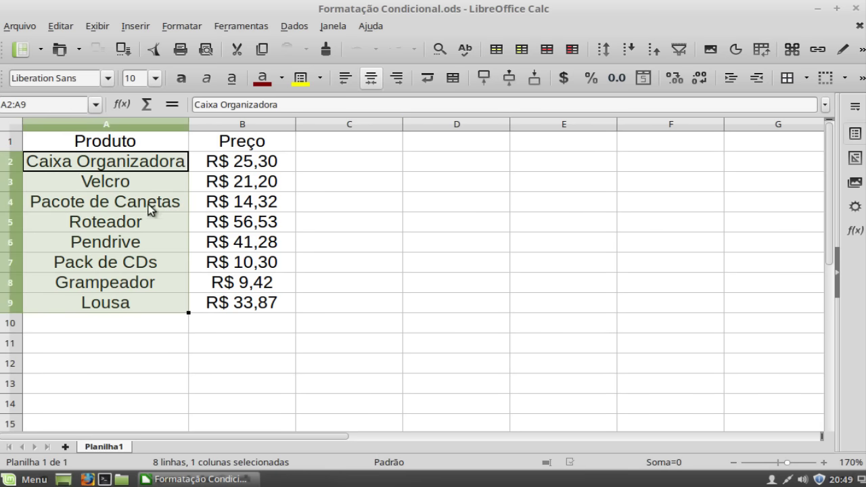
# - Switch the selection to the Preço values B2:B9
pyautogui.click(299, 247)
pyautogui.click(250, 165)
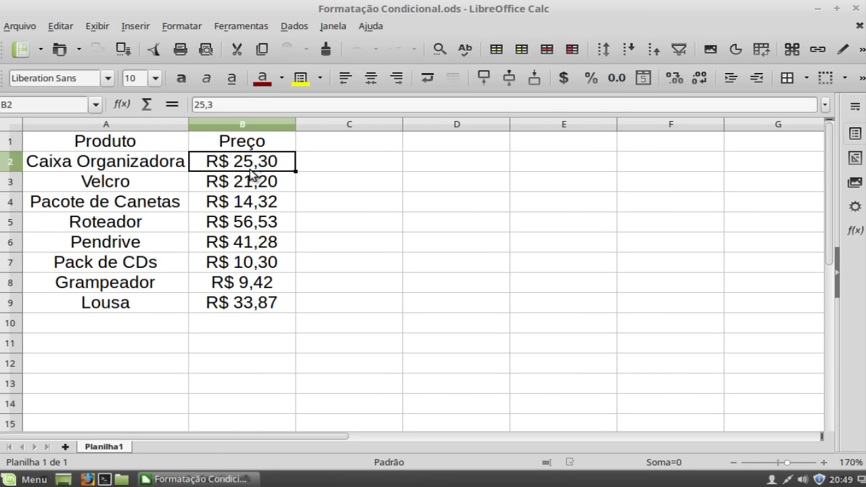
pyautogui.moveTo(250, 169); pyautogui.dragTo(249, 307)
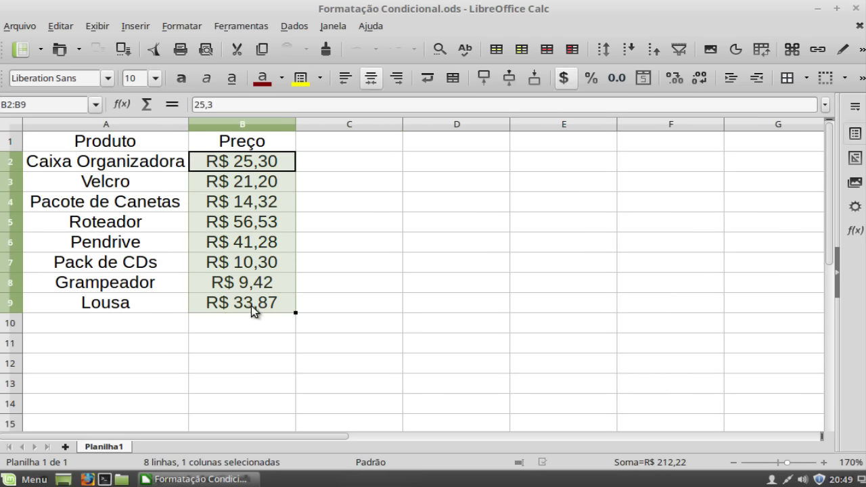
pyautogui.click(386, 261)
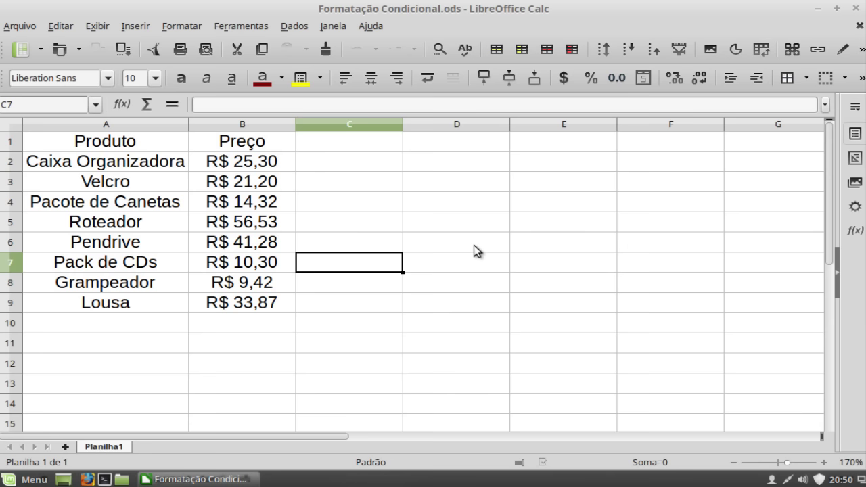
# - Select prices B2:B9 and bring up Formatar's conditional formatting choices
pyautogui.click(241, 163)
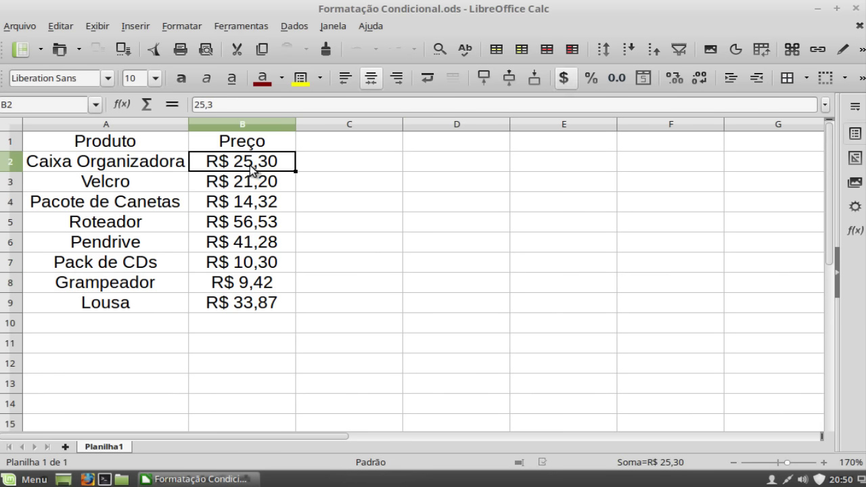
pyautogui.moveTo(249, 166); pyautogui.dragTo(243, 304)
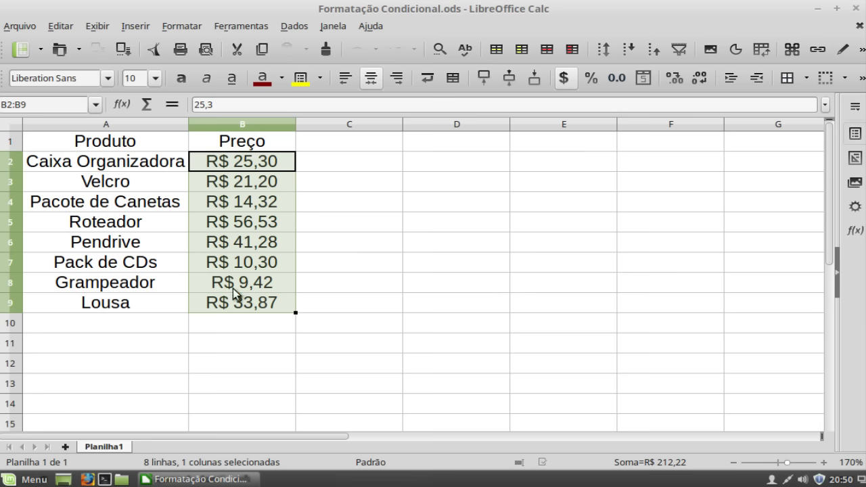
pyautogui.click(192, 27)
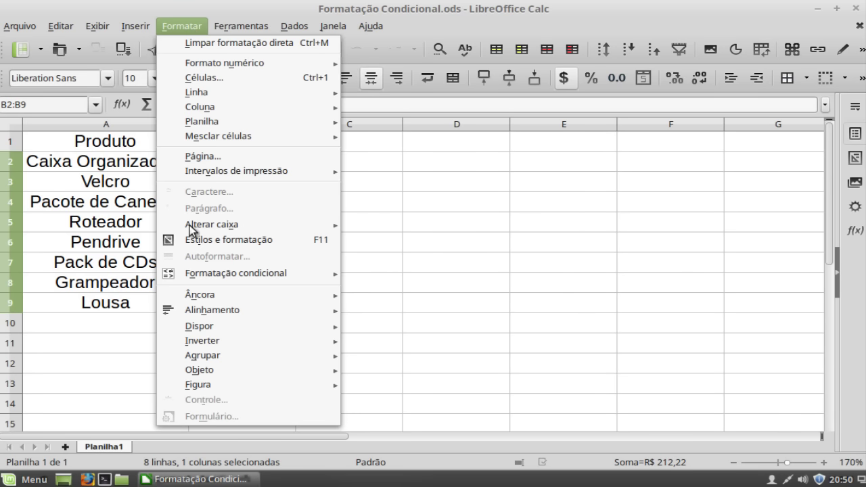
pyautogui.moveTo(235, 274)
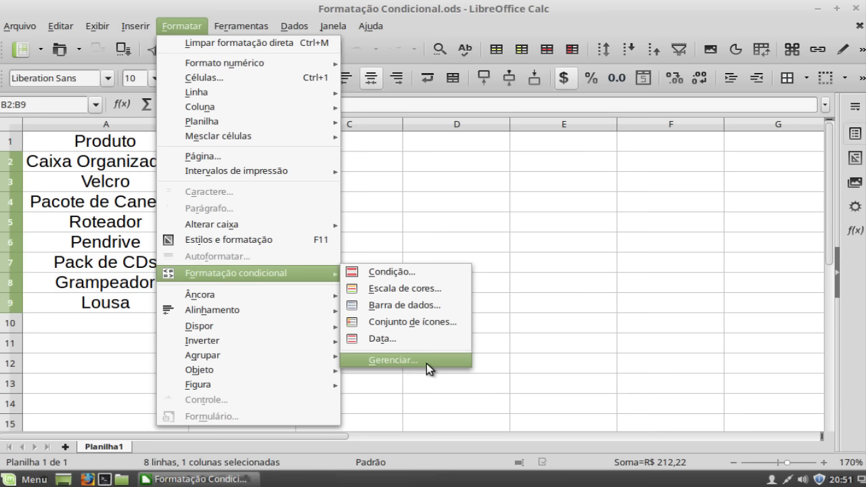
# - Choose Formatação condicional > Condição... to start a rule for B2:B9
pyautogui.click(412, 271)
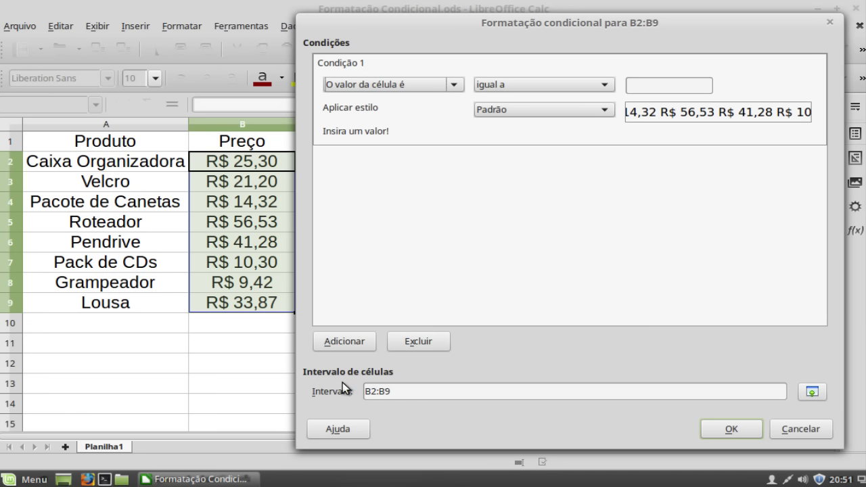
# - Check the rule's range B2:B9 and list the available condition types
pyautogui.click(416, 391)
pyautogui.click(454, 86)
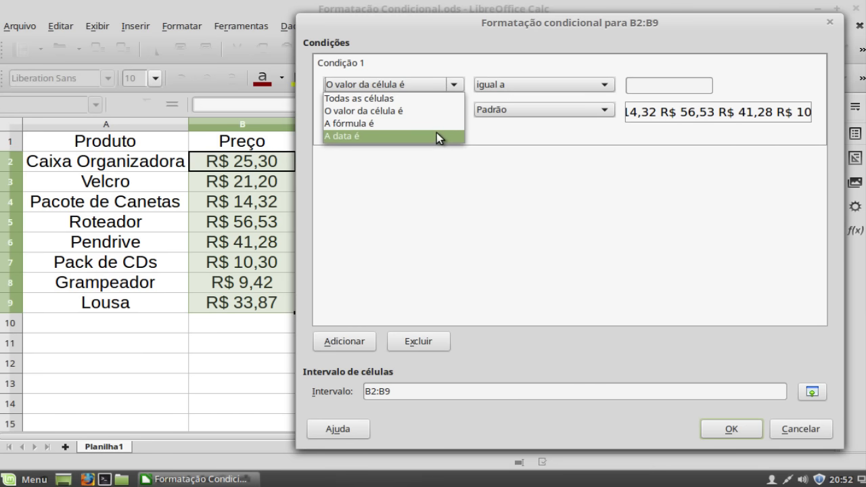
# - Keep 'O valor da célula é' as the condition type and list the comparison operators
pyautogui.click(403, 111)
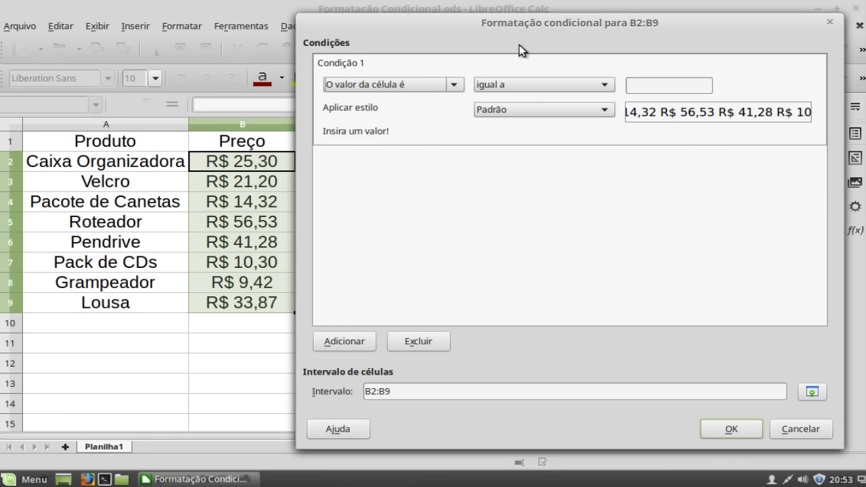
pyautogui.click(606, 85)
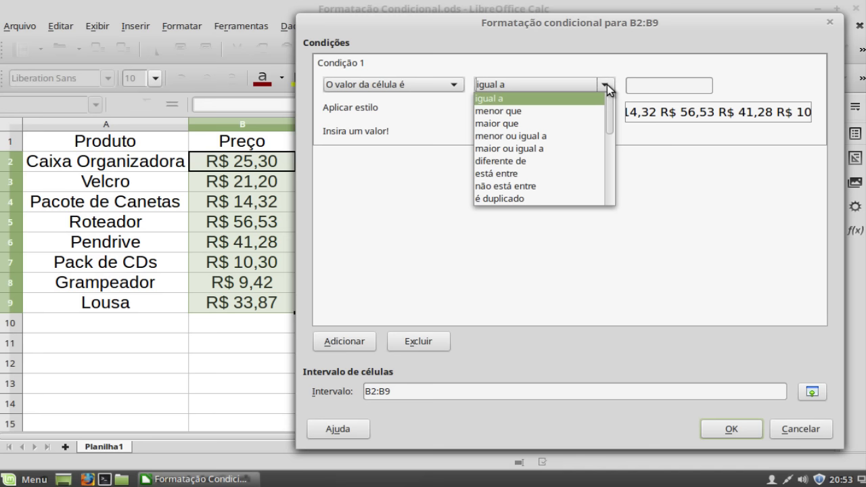
# - Set Condição 1 to 'maior que' with the threshold value 40
pyautogui.click(525, 123)
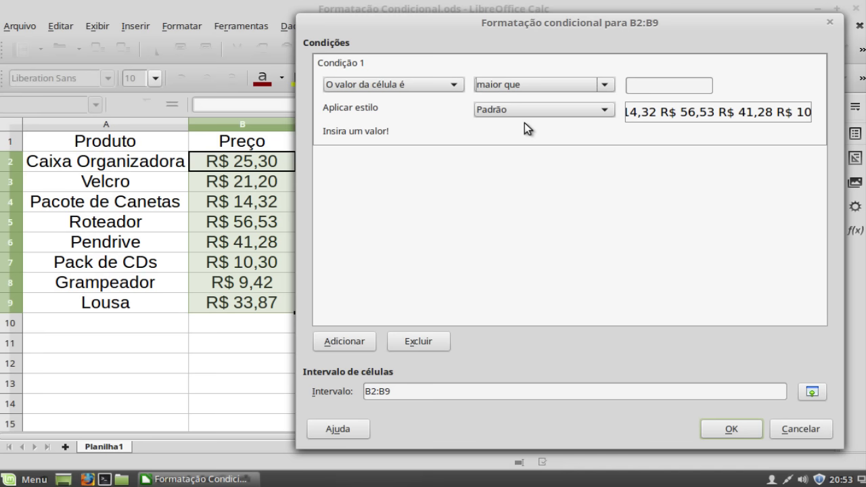
pyautogui.click(604, 86)
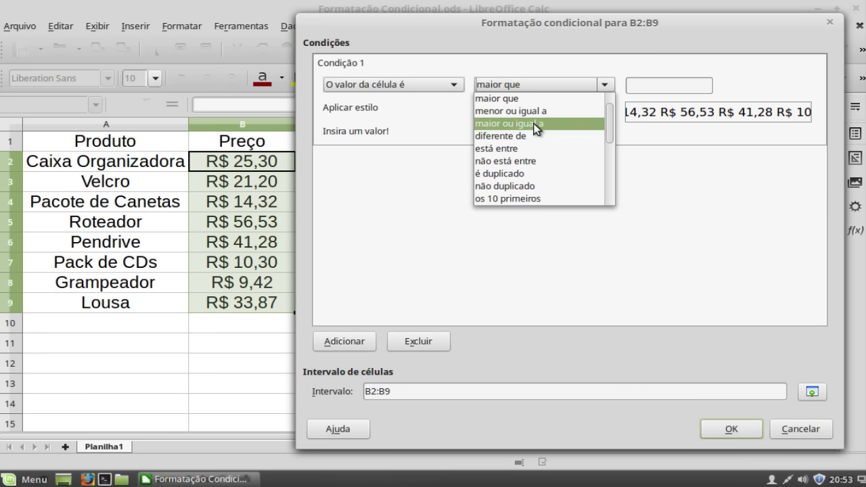
pyautogui.click(605, 75)
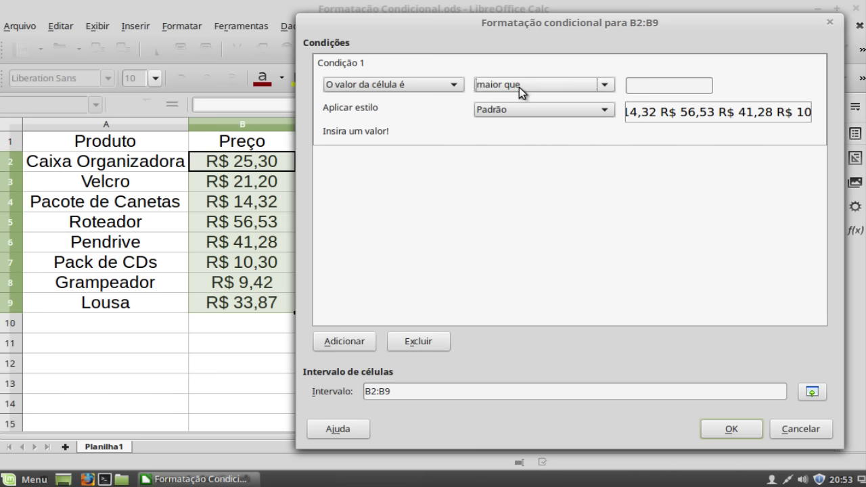
pyautogui.click(663, 85)
pyautogui.write('40')
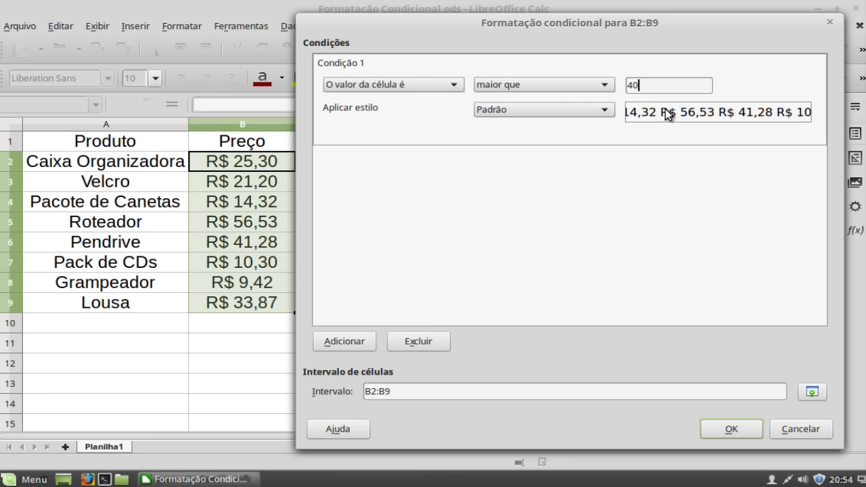
# - Try Resultado2 and then Título as the match style, then choose Novo estilo..
pyautogui.click(605, 110)
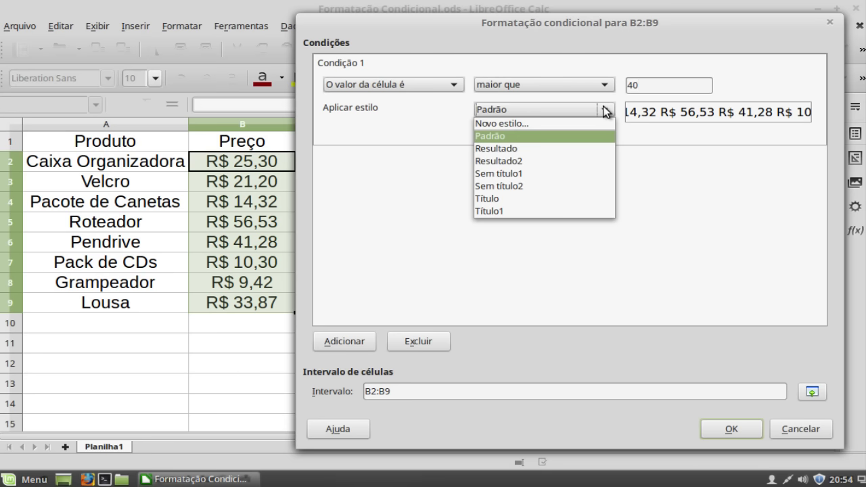
pyautogui.click(531, 161)
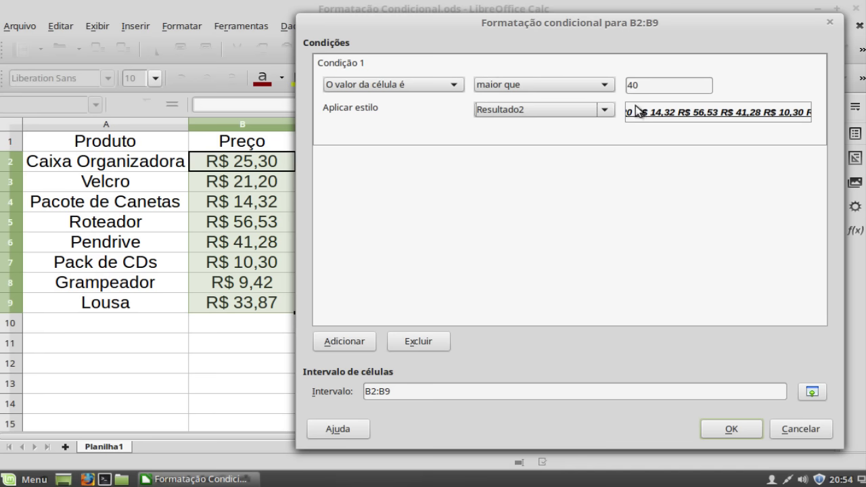
pyautogui.click(604, 109)
pyautogui.click(554, 197)
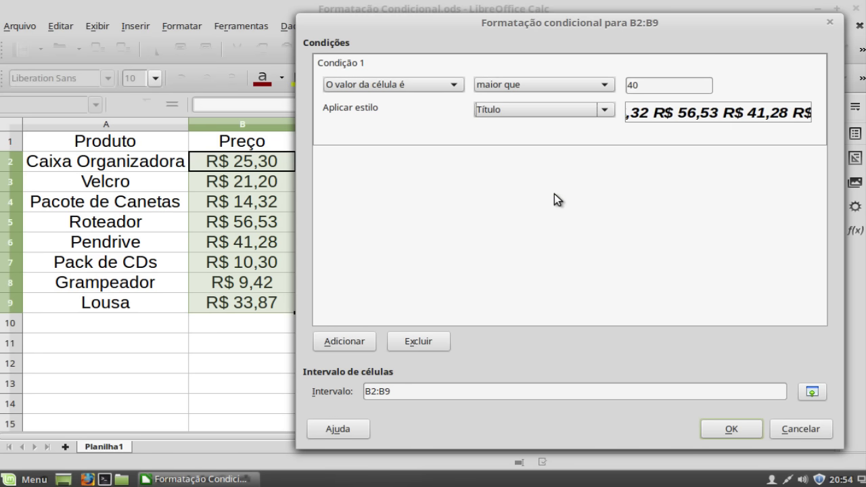
pyautogui.click(612, 112)
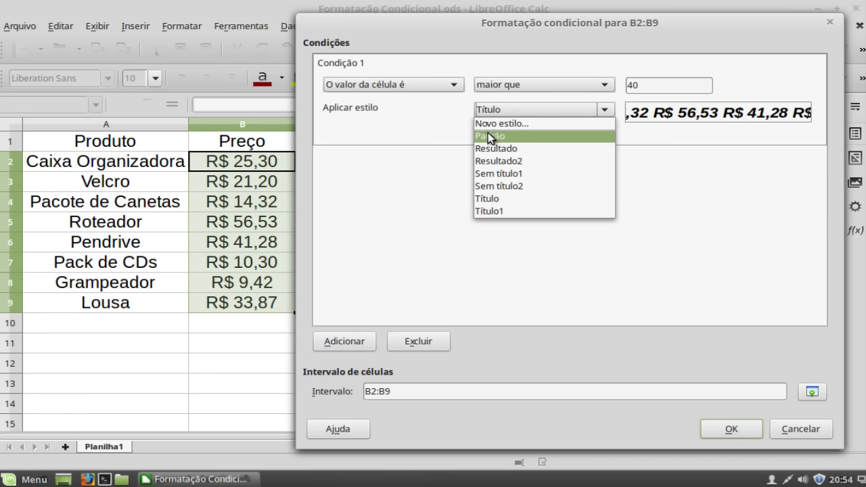
pyautogui.click(535, 123)
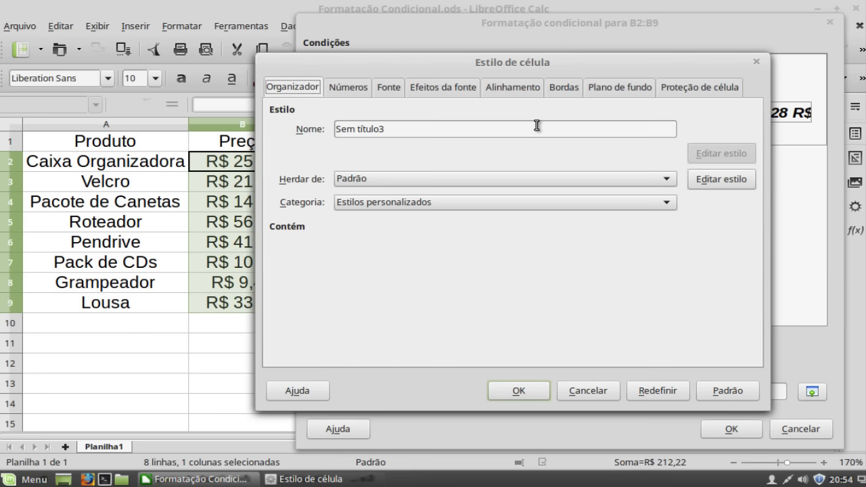
# - Name the new style Teste-01, inheriting from Padrão in the custom category, and view its Números page
pyautogui.moveTo(411, 135); pyautogui.dragTo(336, 136)
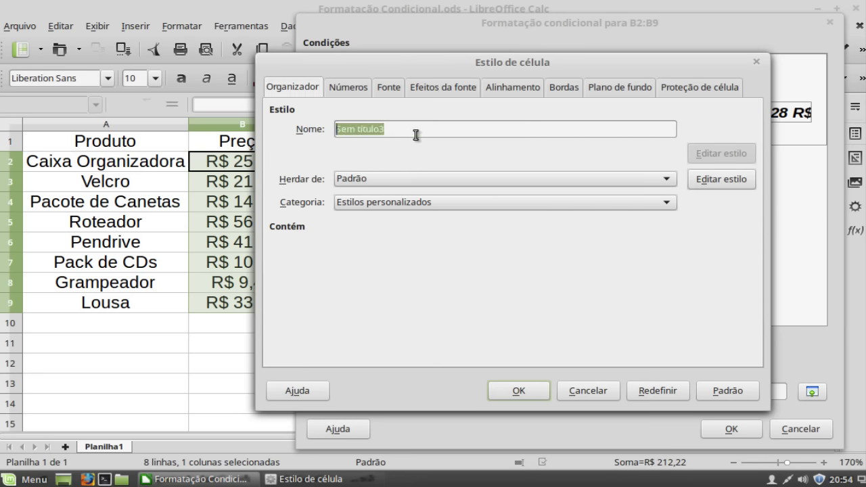
pyautogui.write('Tes')
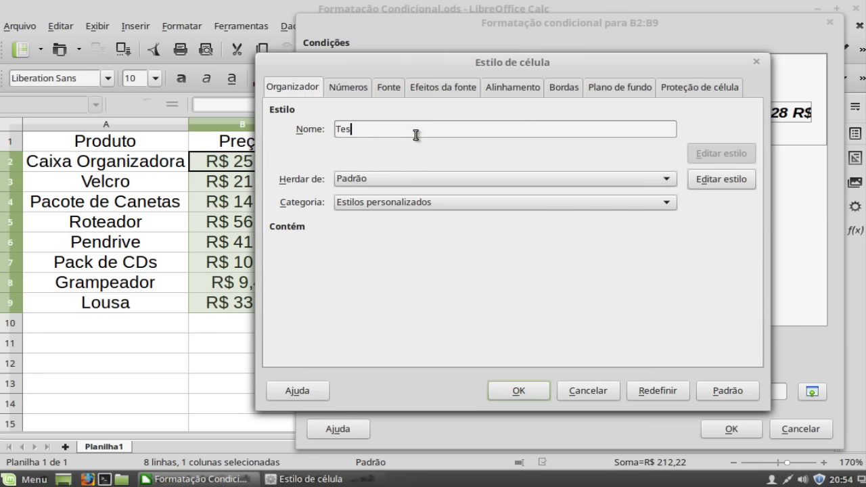
pyautogui.write('te-01')
pyautogui.click(666, 180)
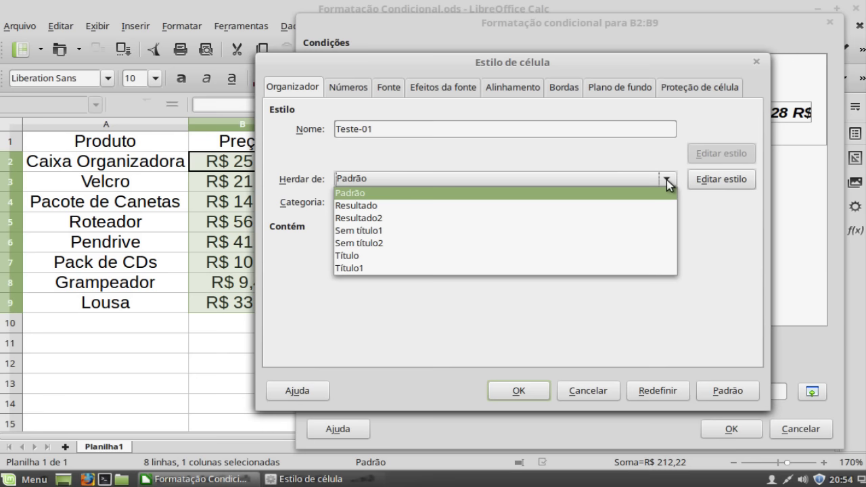
pyautogui.click(666, 179)
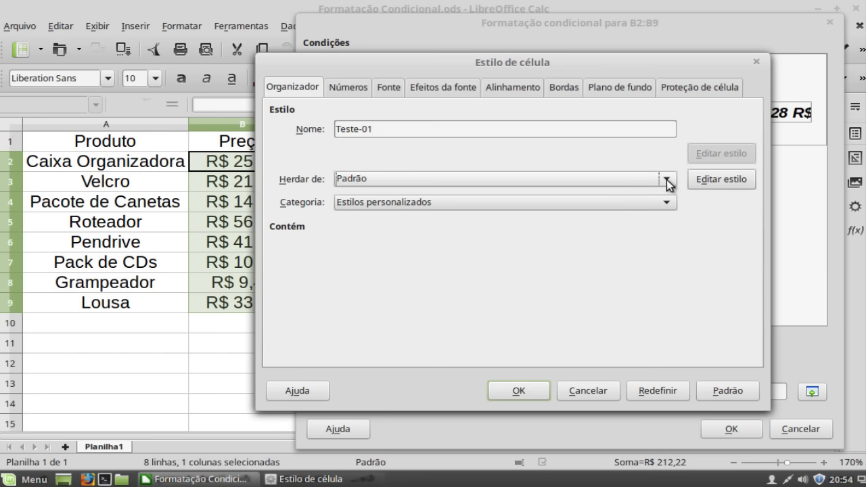
pyautogui.click(666, 202)
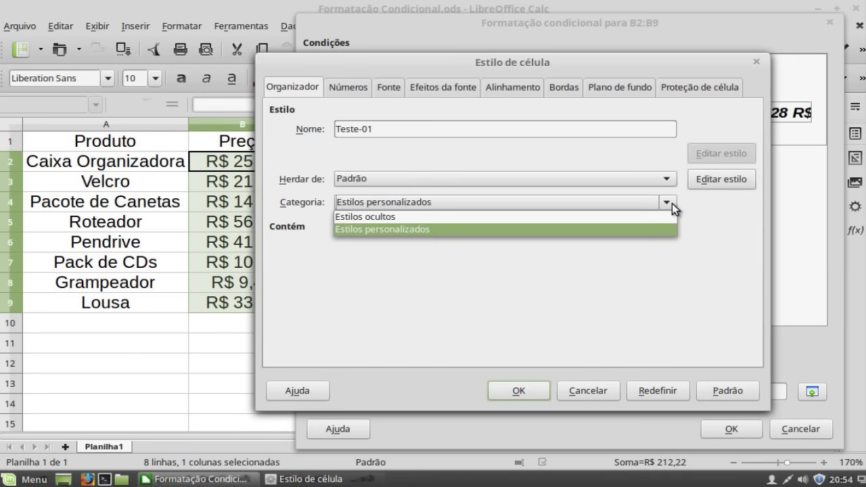
pyautogui.click(672, 203)
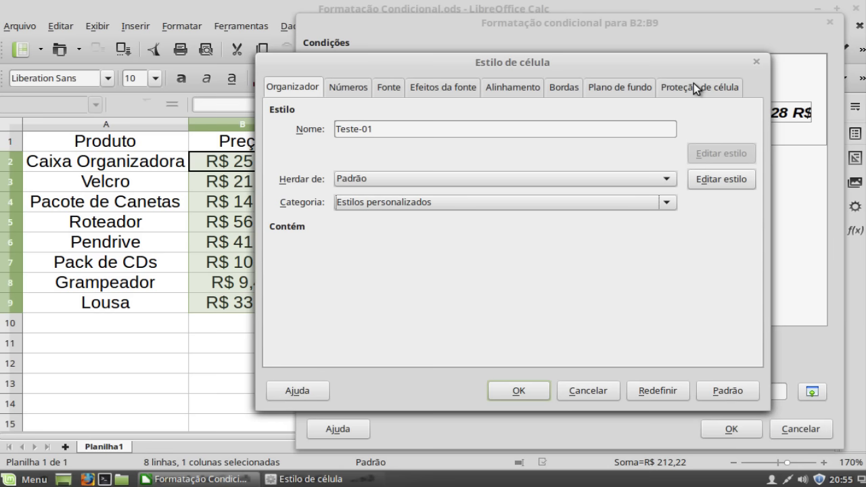
pyautogui.click(361, 86)
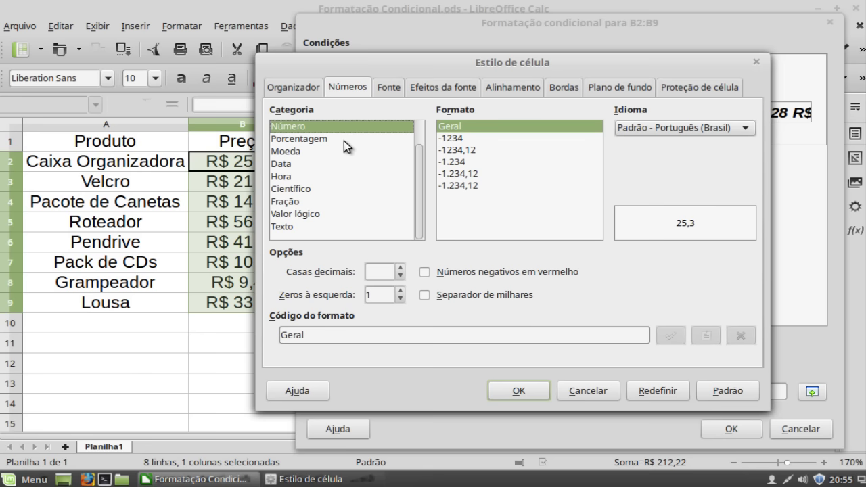
# - Give Teste-01 a Negrito font at size 10,5, then move to its font effects
pyautogui.click(389, 88)
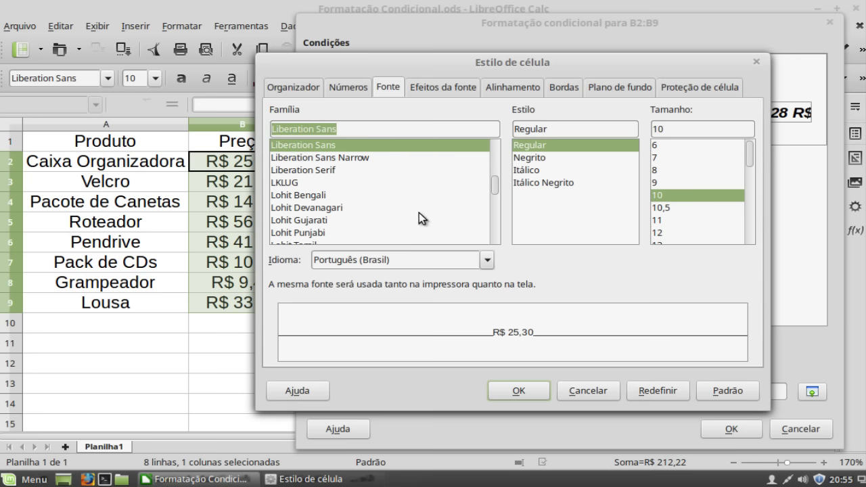
pyautogui.click(542, 157)
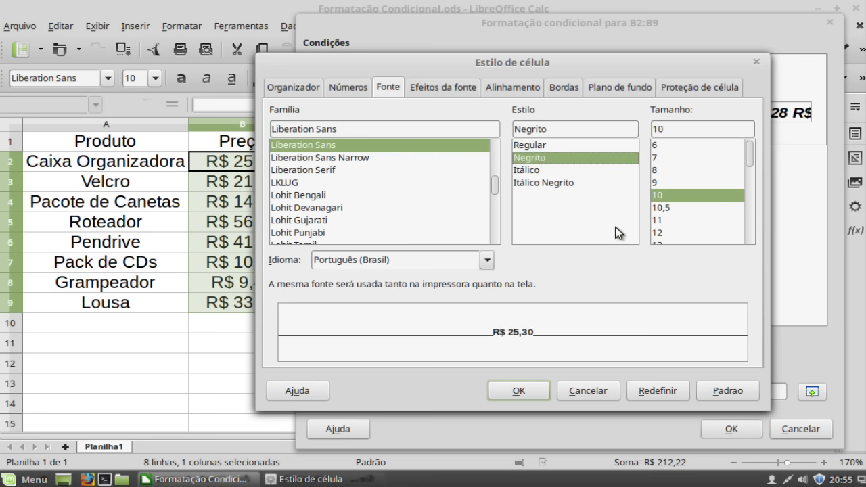
pyautogui.click(670, 207)
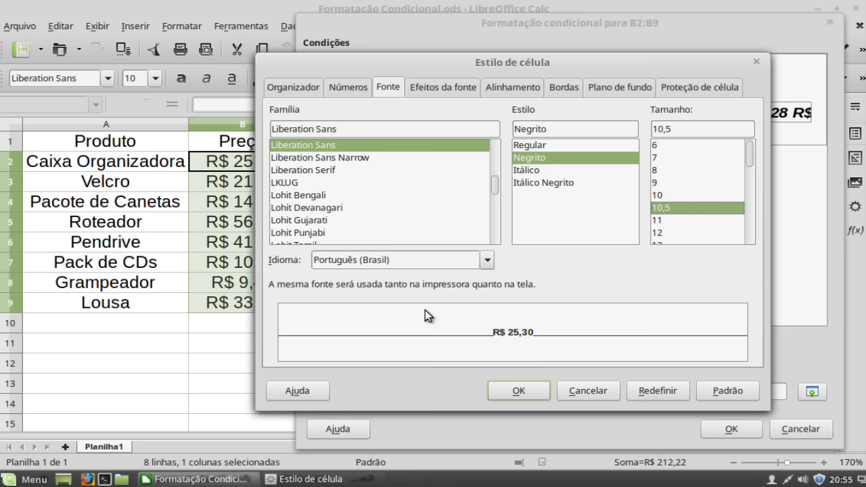
pyautogui.hotkey('ctrl', 'pagedown')
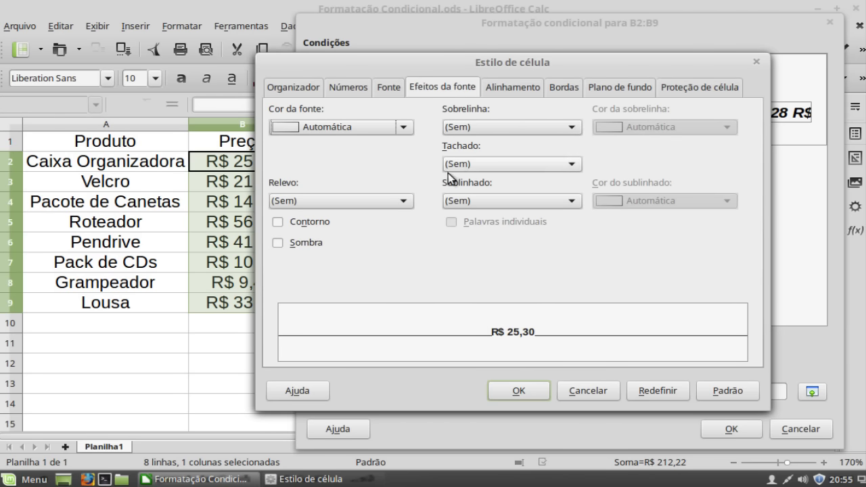
# - Make Teste-01's text Laranja with Contorno outline and Sombra shadow, keeping no relief
pyautogui.click(410, 200)
pyautogui.click(410, 201)
pyautogui.click(403, 128)
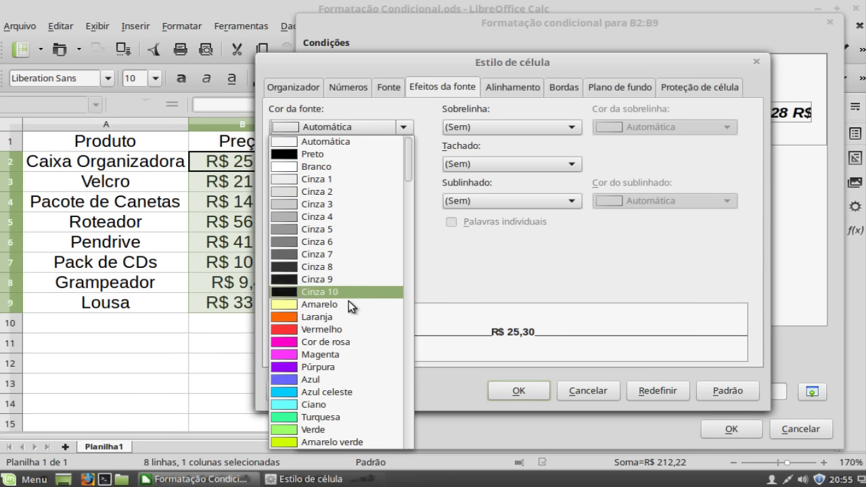
pyautogui.click(338, 320)
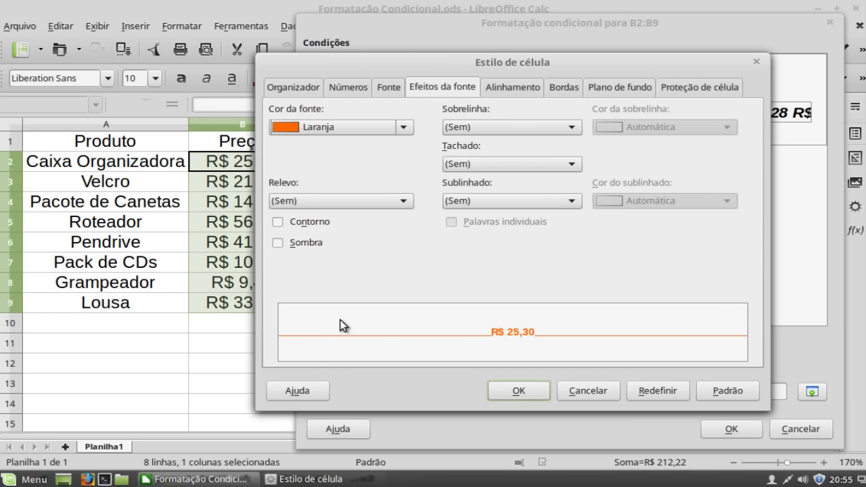
pyautogui.click(277, 244)
pyautogui.click(277, 242)
pyautogui.click(278, 222)
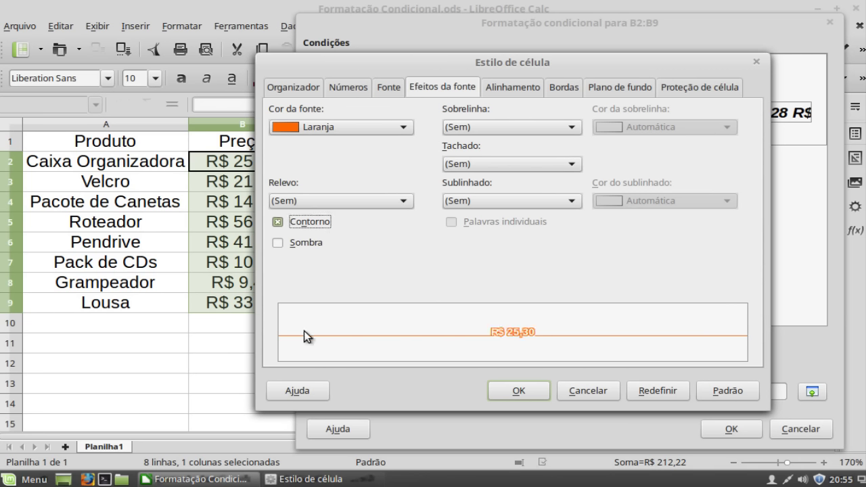
pyautogui.click(278, 244)
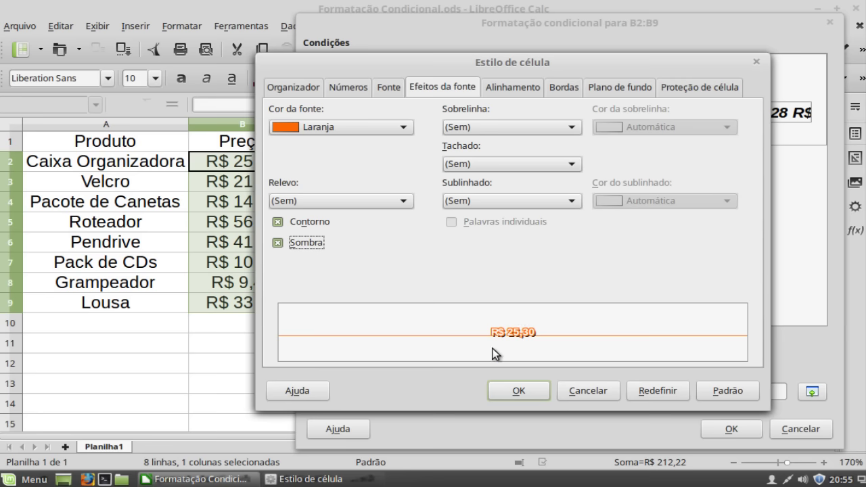
pyautogui.click(512, 93)
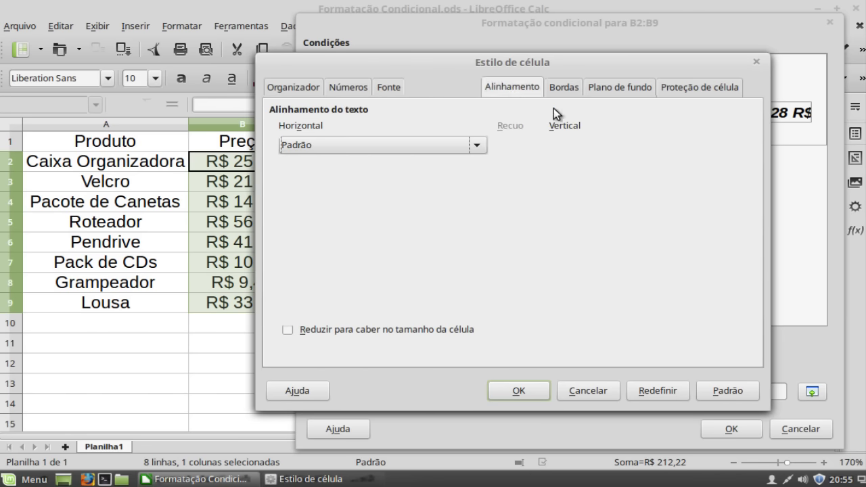
# - Give Teste-01 an Azul clássico background, leaving default alignment, borders and protection, and confirm the style
pyautogui.click(478, 145)
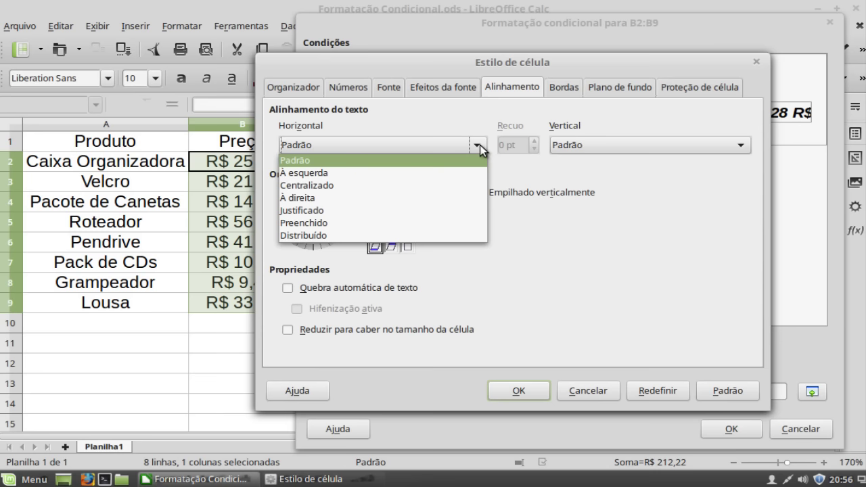
pyautogui.click(479, 145)
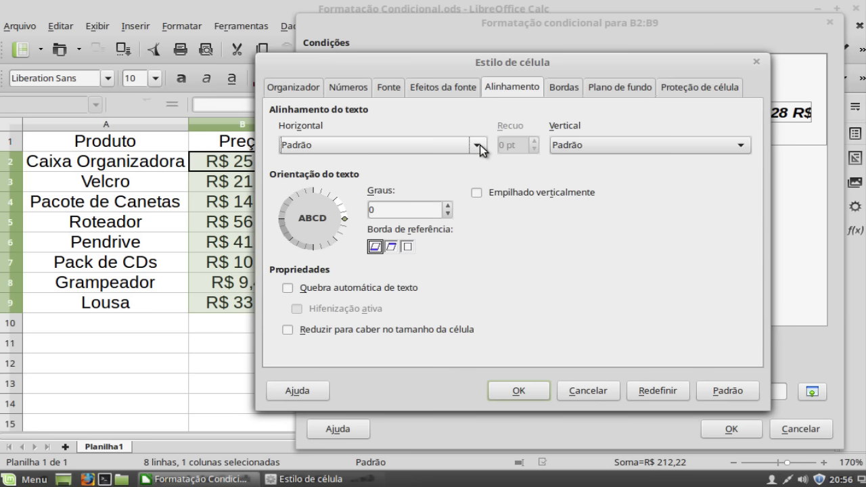
pyautogui.click(549, 92)
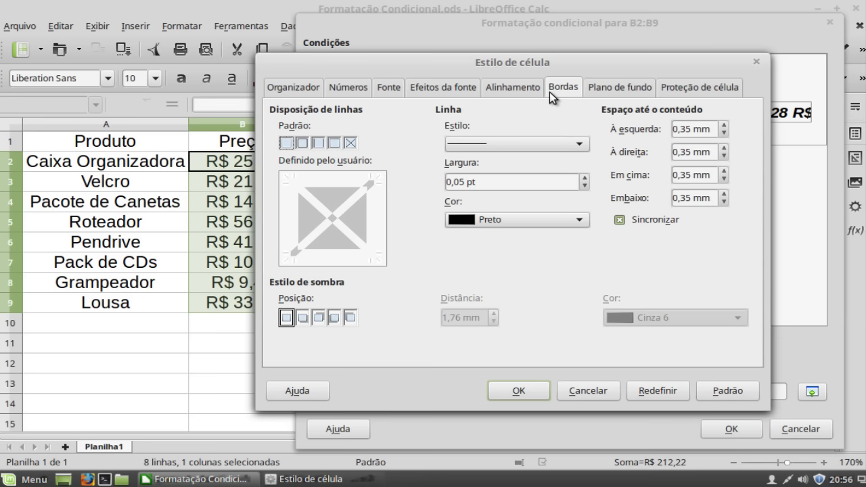
pyautogui.click(611, 87)
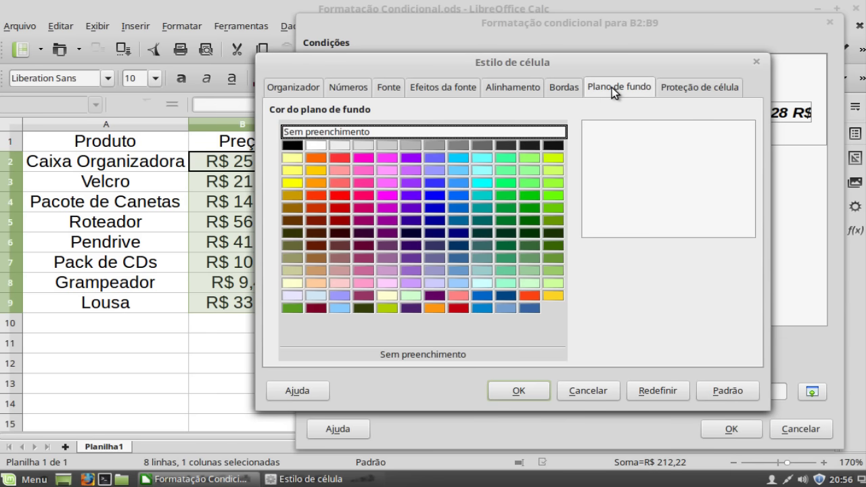
pyautogui.click(671, 88)
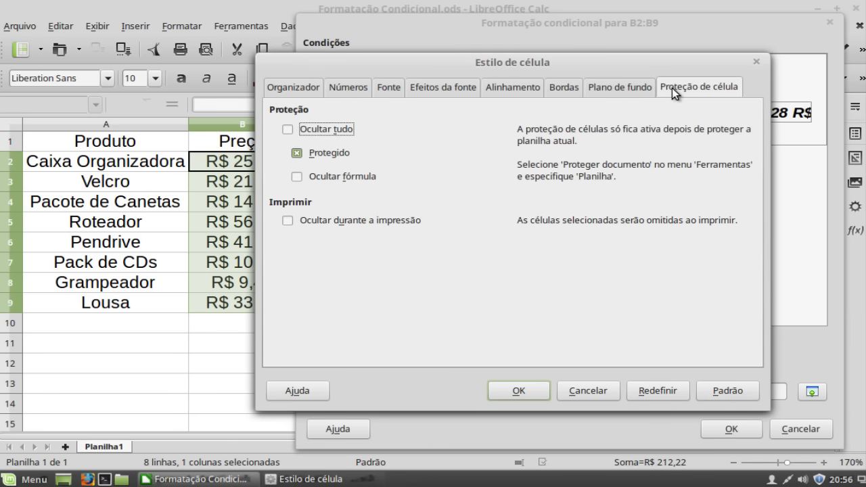
pyautogui.click(587, 88)
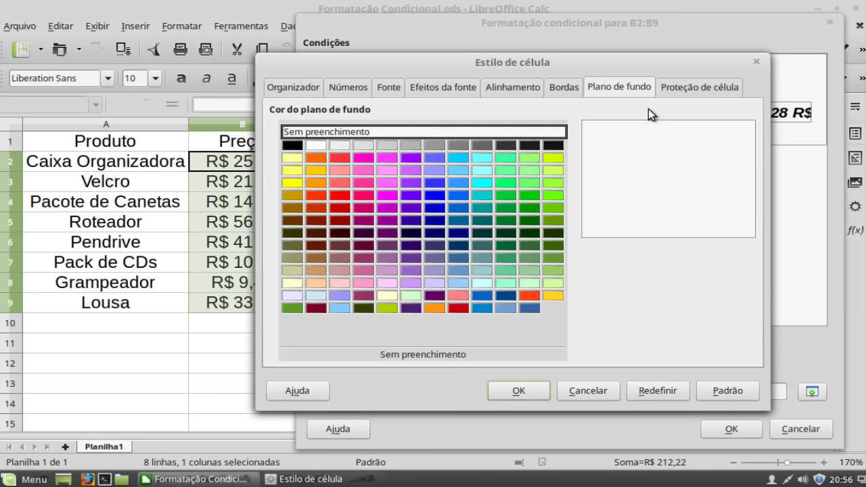
pyautogui.click(316, 296)
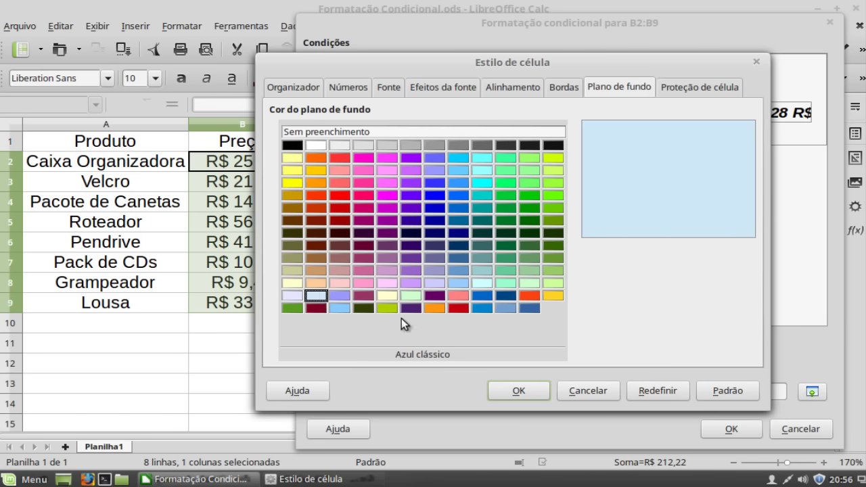
pyautogui.click(541, 394)
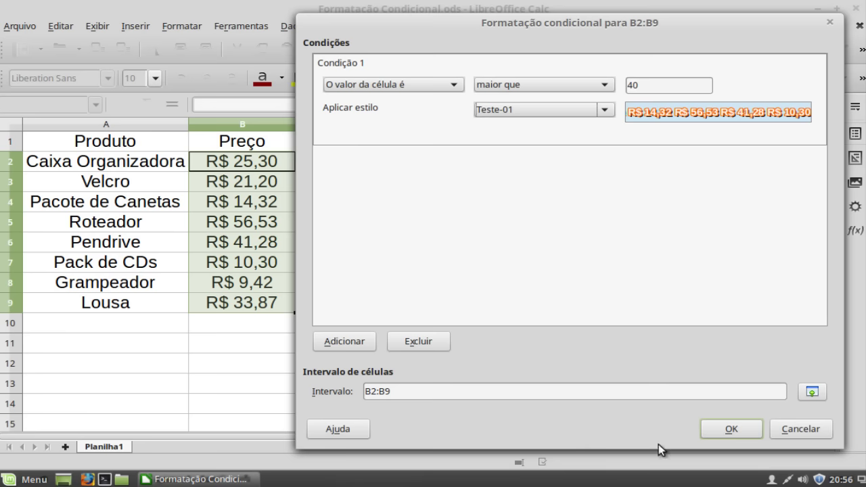
# - Confirm the rule and select B5:B6 to inspect the orange-styled prices above 40
pyautogui.click(741, 427)
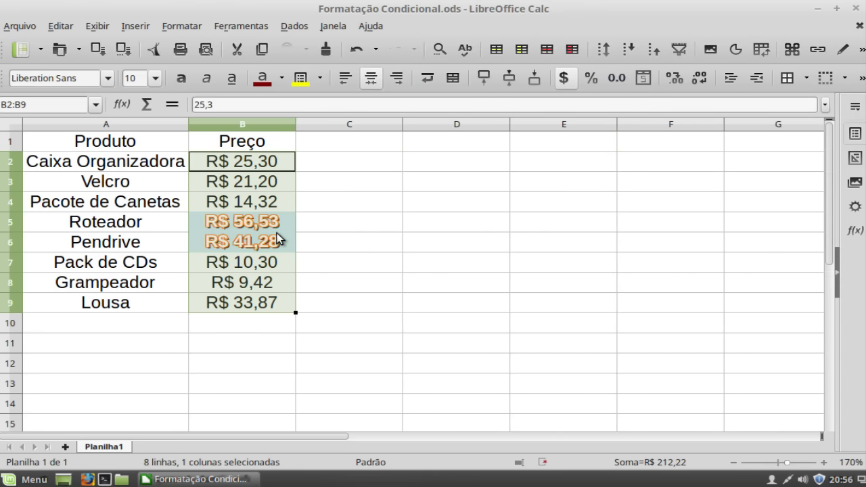
pyautogui.click(317, 237)
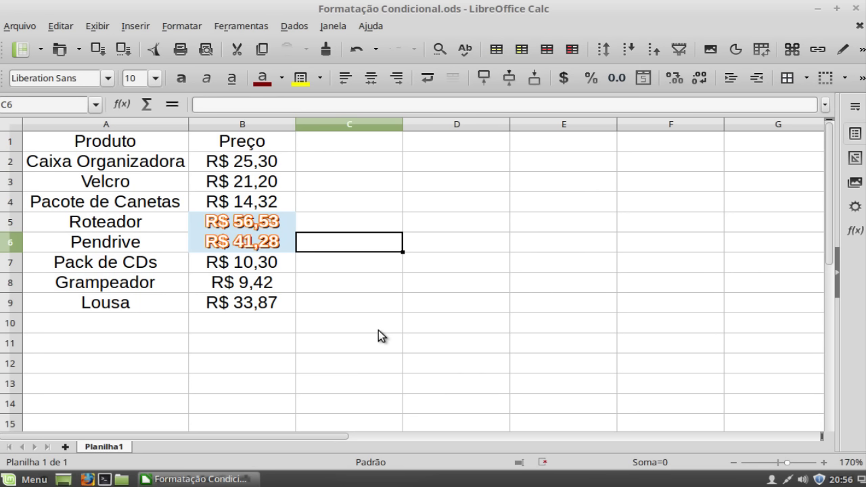
pyautogui.click(270, 241)
pyautogui.moveTo(269, 230); pyautogui.dragTo(269, 228)
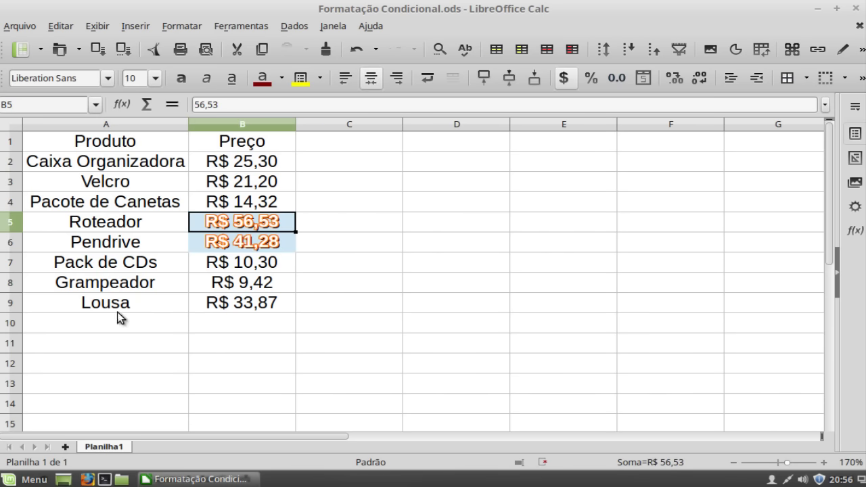
pyautogui.click(261, 310)
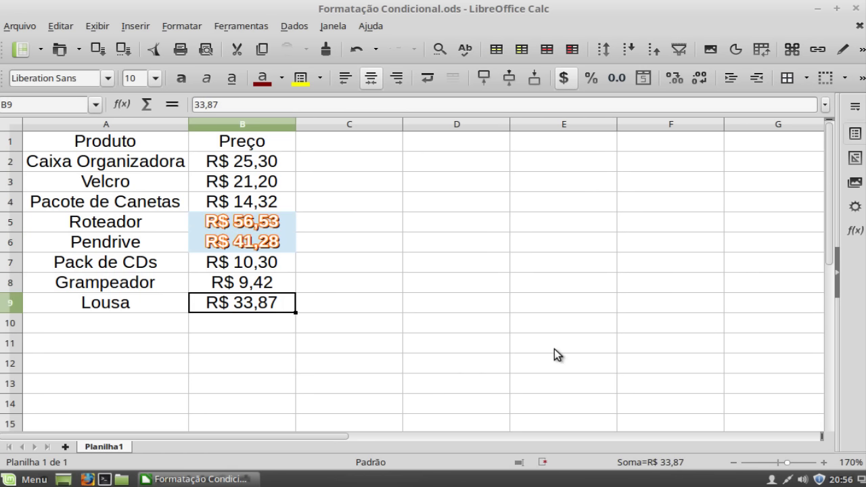
pyautogui.write('45,87')
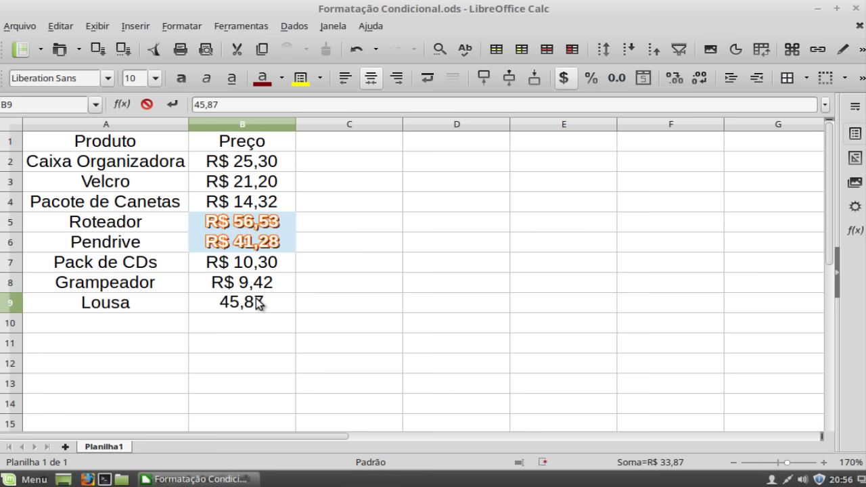
pyautogui.press('Return')
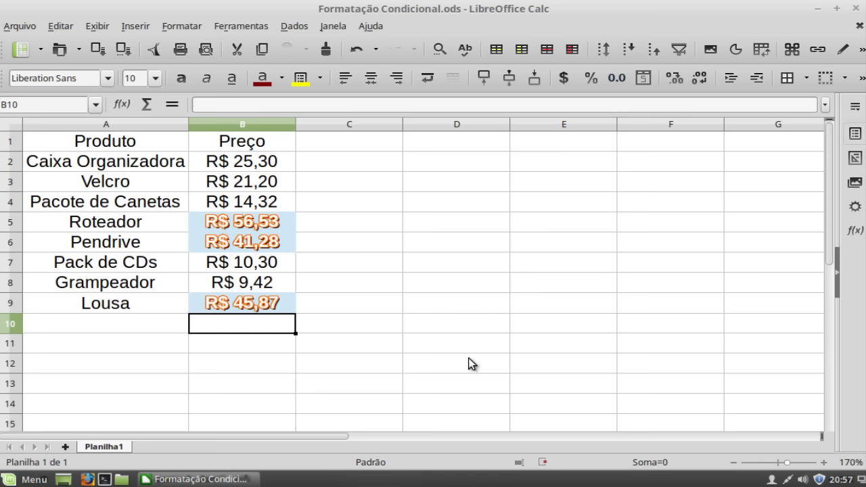
pyautogui.press('Up')
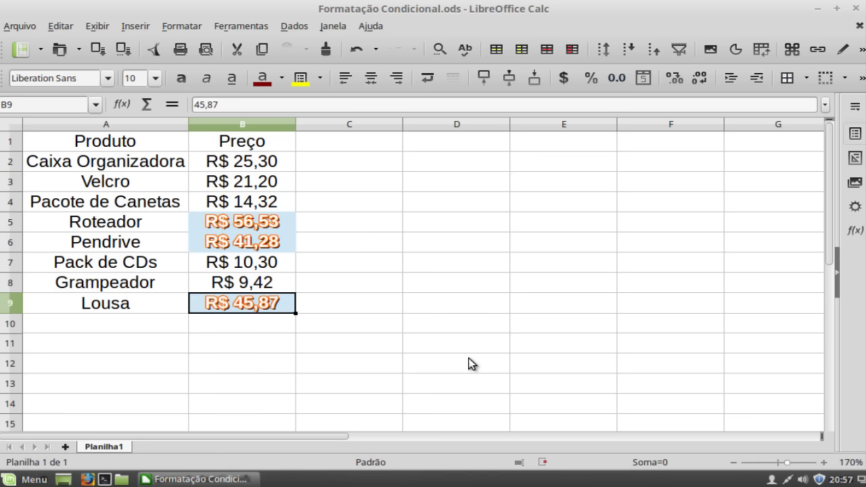
pyautogui.write('33,87')
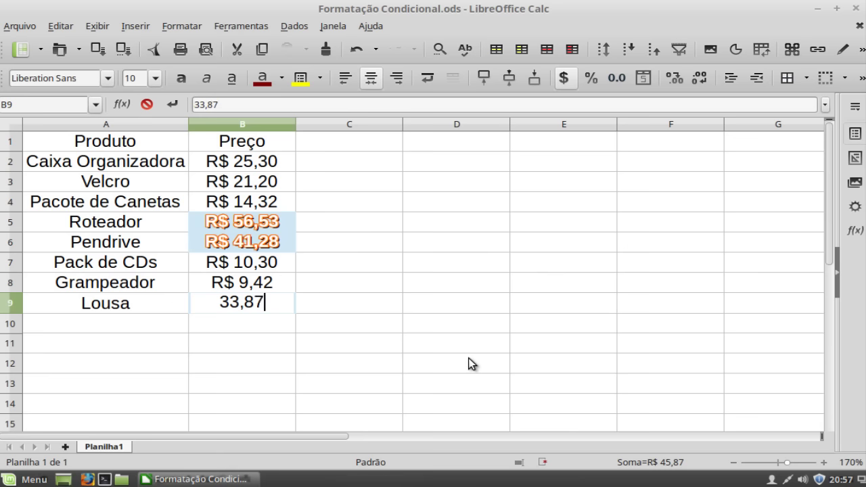
pyautogui.press('Return')
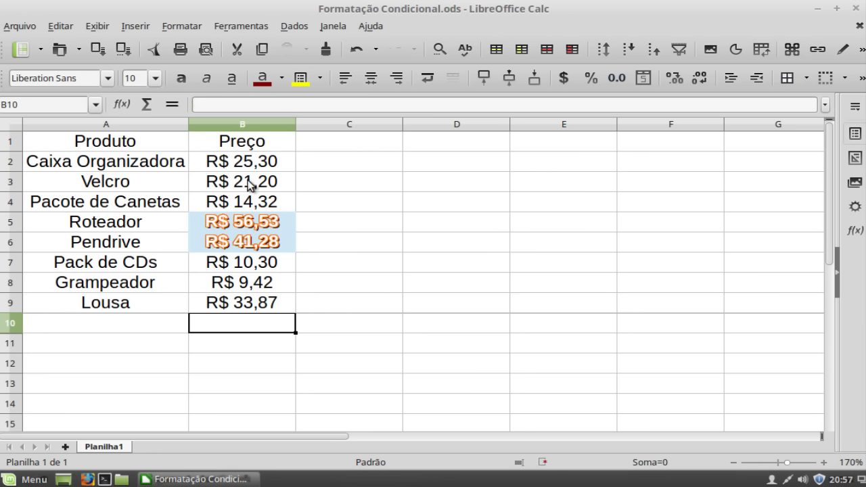
# - Reopen the conditional format on B2:B9 and add a Condição 2
pyautogui.click(261, 165)
pyautogui.moveTo(261, 164); pyautogui.dragTo(257, 304)
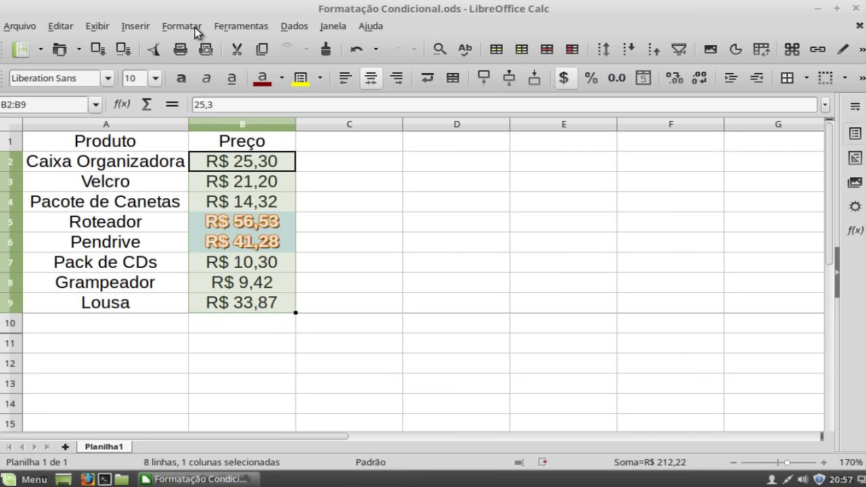
pyautogui.click(188, 26)
pyautogui.moveTo(236, 272)
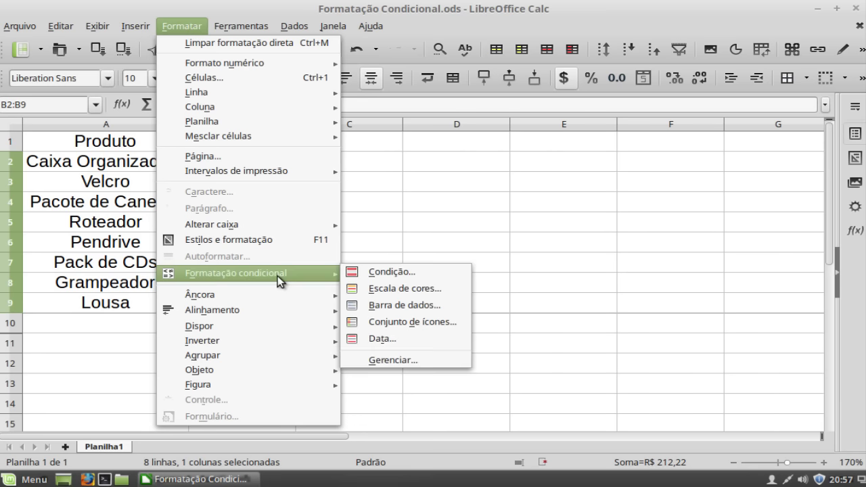
pyautogui.click(427, 273)
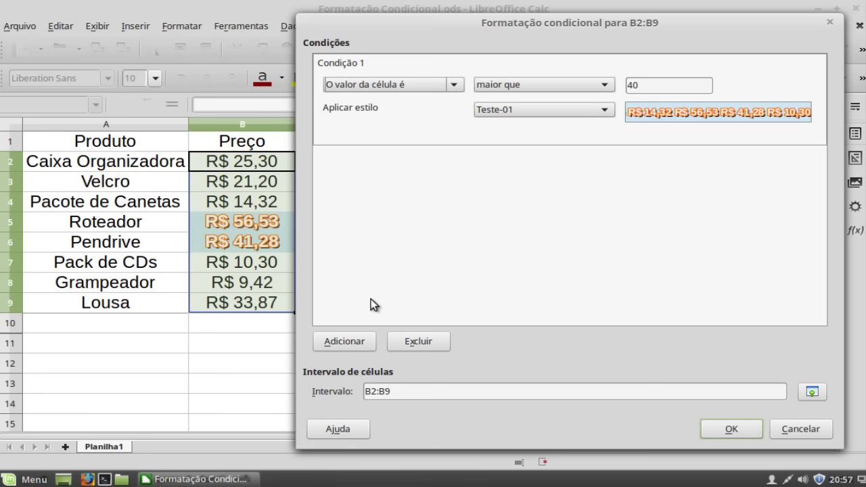
pyautogui.click(345, 341)
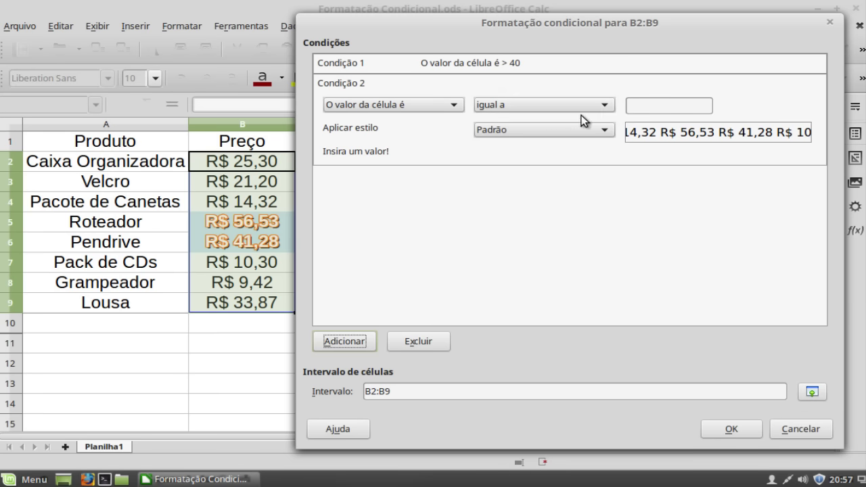
# - Set Condição 2 to cell value menor ou igual a 10,00
pyautogui.click(604, 106)
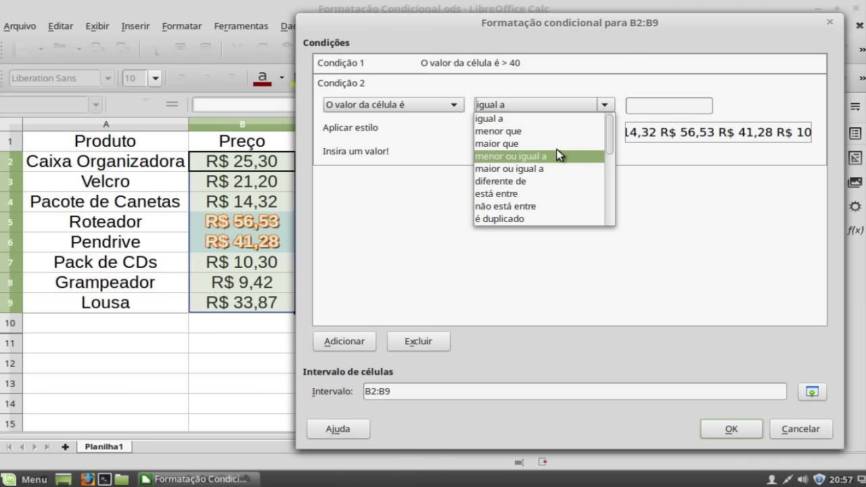
pyautogui.click(552, 131)
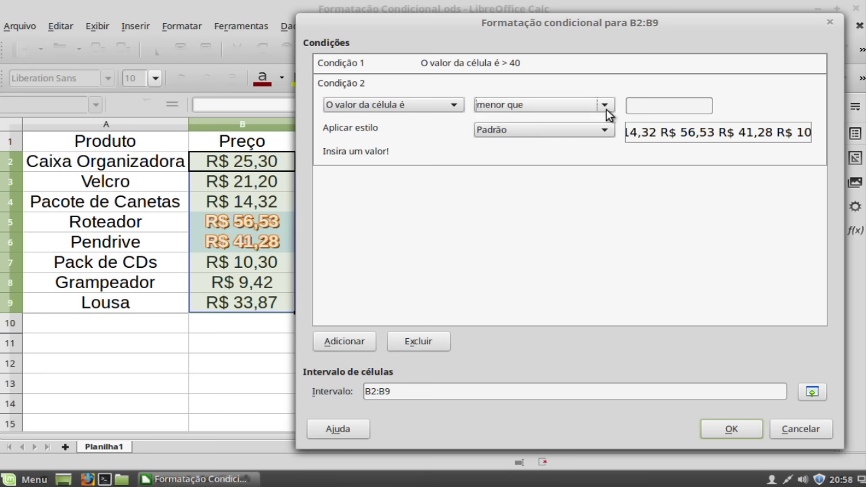
pyautogui.click(604, 105)
pyautogui.click(580, 143)
pyautogui.click(683, 105)
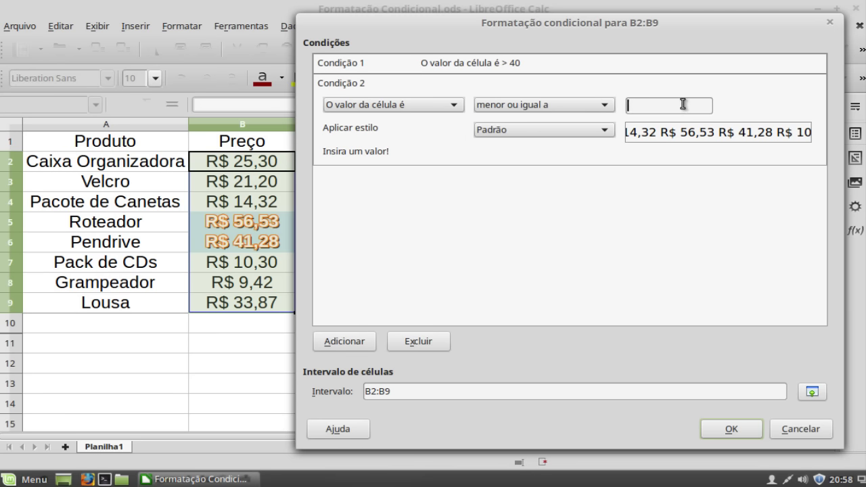
pyautogui.write('10,00')
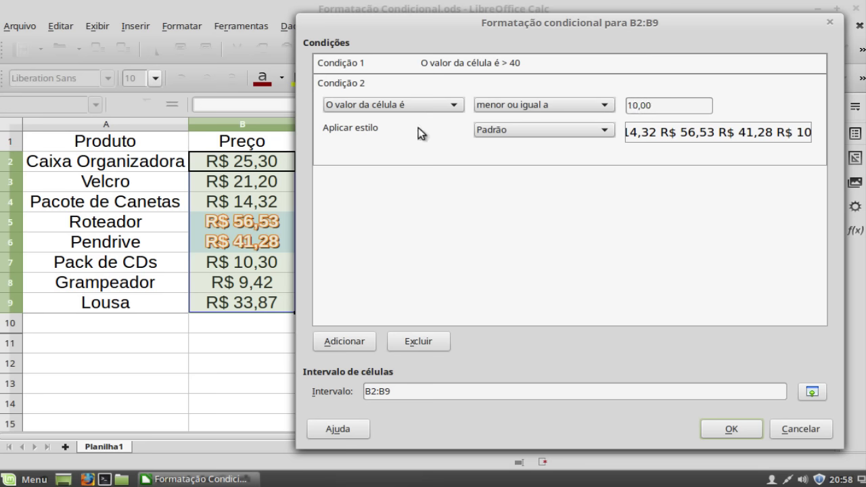
pyautogui.click(597, 132)
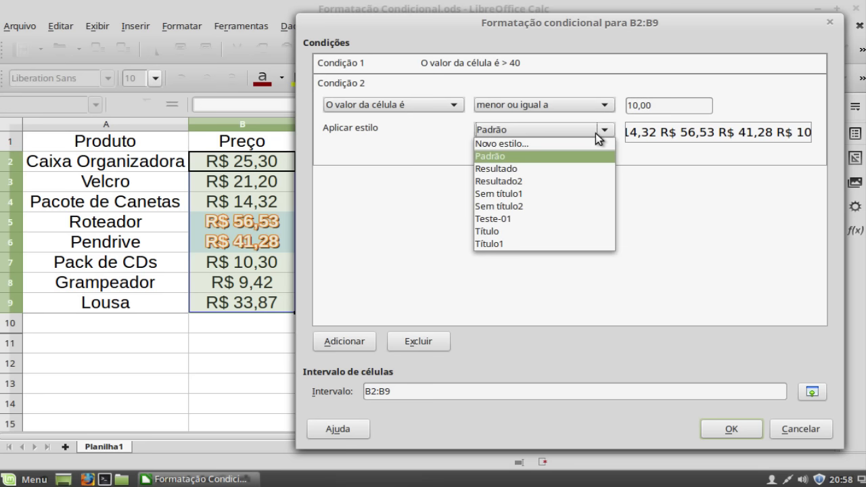
# - Create a new style named Teste-02 with bold 10,5 font
pyautogui.click(535, 144)
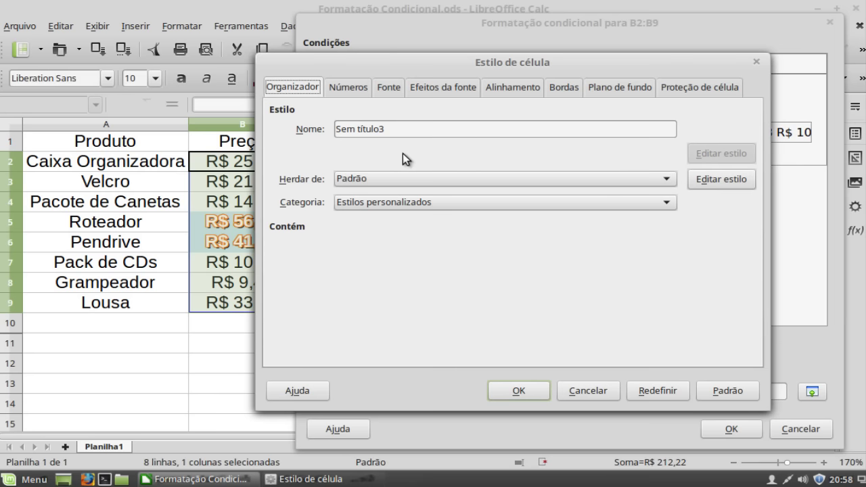
pyautogui.tripleClick(368, 130)
pyautogui.write('Te')
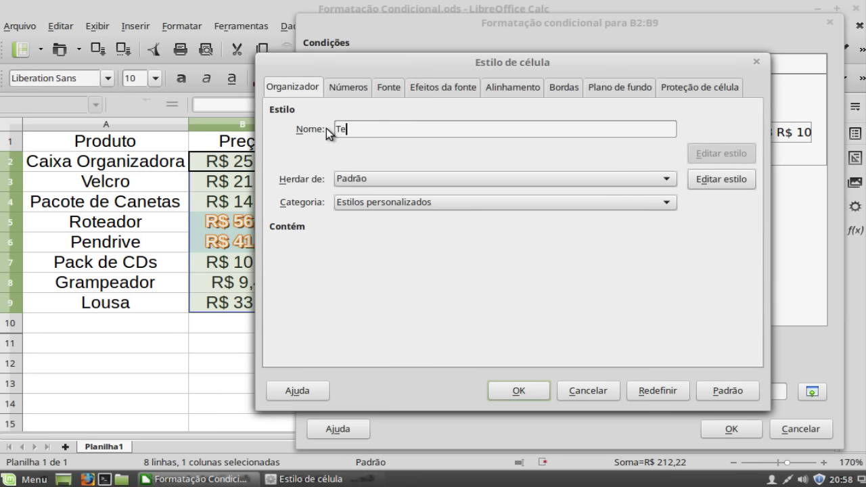
pyautogui.write('ste-02')
pyautogui.click(384, 90)
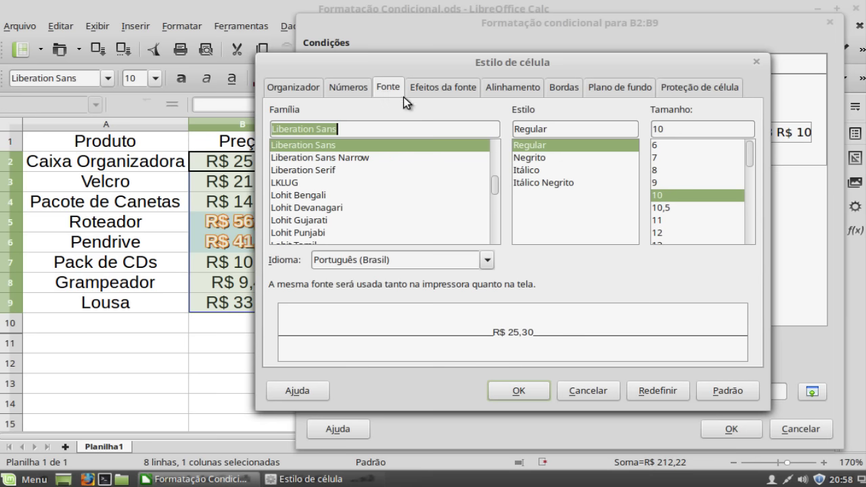
pyautogui.click(541, 159)
pyautogui.click(677, 209)
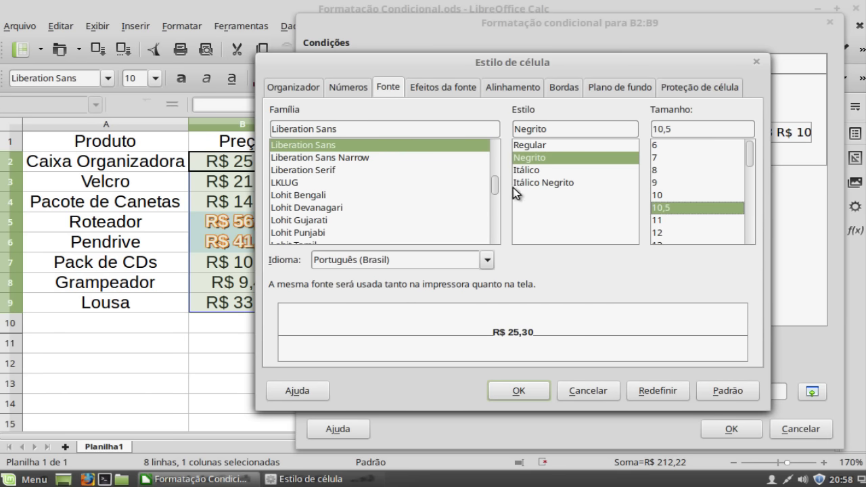
# - Add Sombra shadow and an Amarelo 2 background to Teste-02, then save it
pyautogui.click(466, 90)
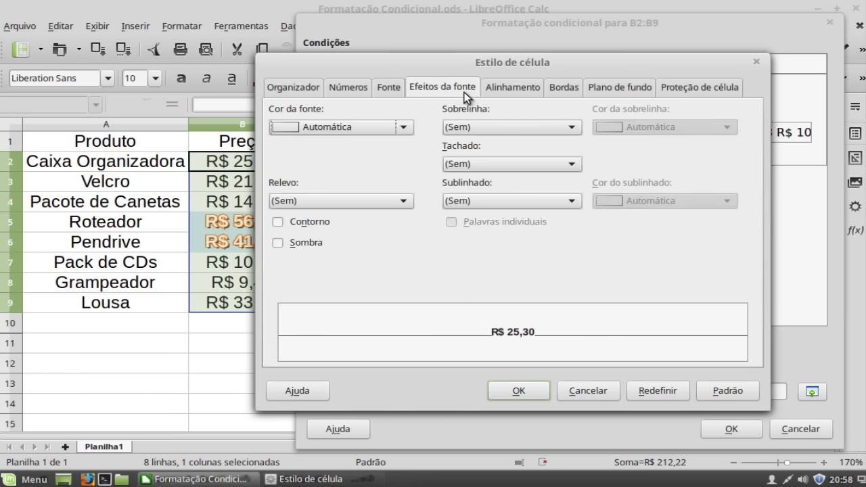
pyautogui.click(278, 243)
pyautogui.click(526, 83)
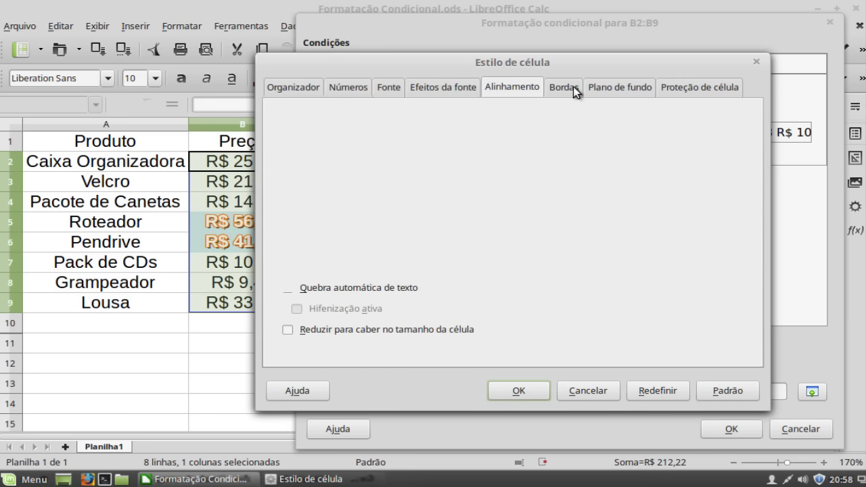
pyautogui.click(558, 87)
pyautogui.click(594, 85)
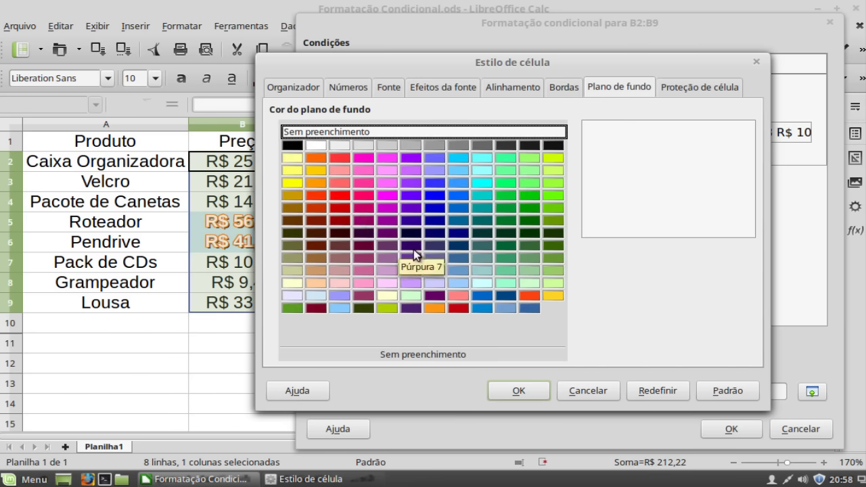
pyautogui.click(296, 184)
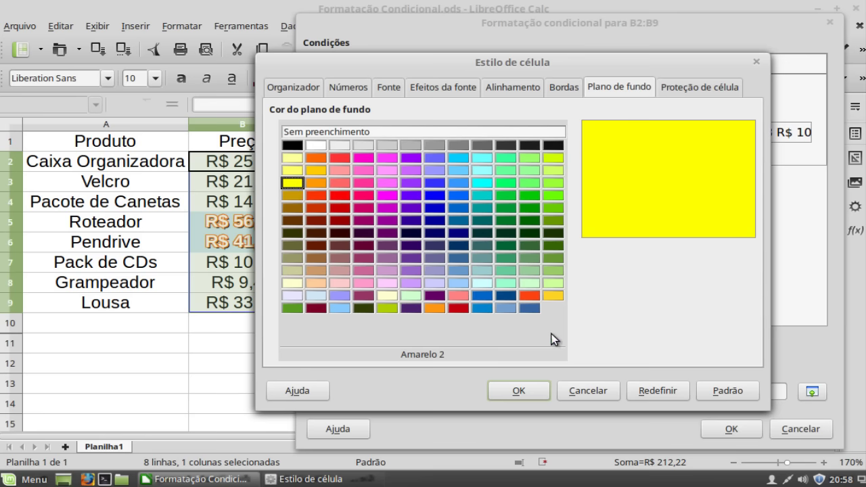
pyautogui.click(519, 390)
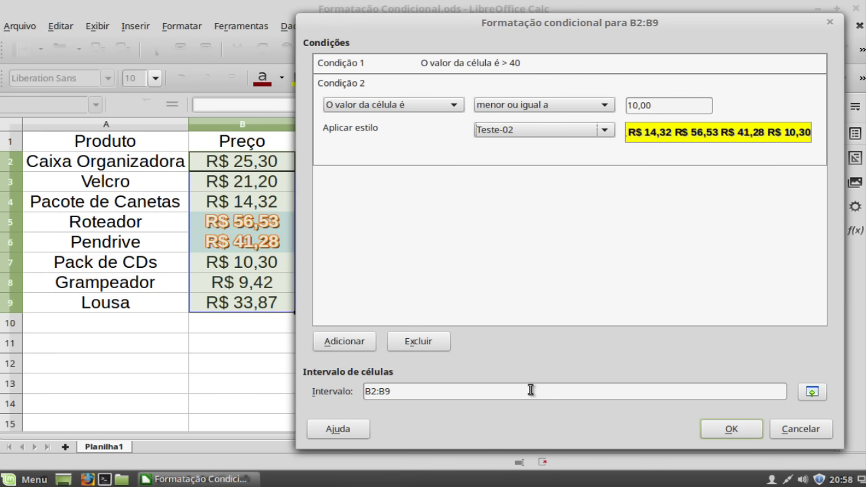
# - Apply the rules and deselect so R$ 9,42 shows bold on yellow
pyautogui.click(734, 429)
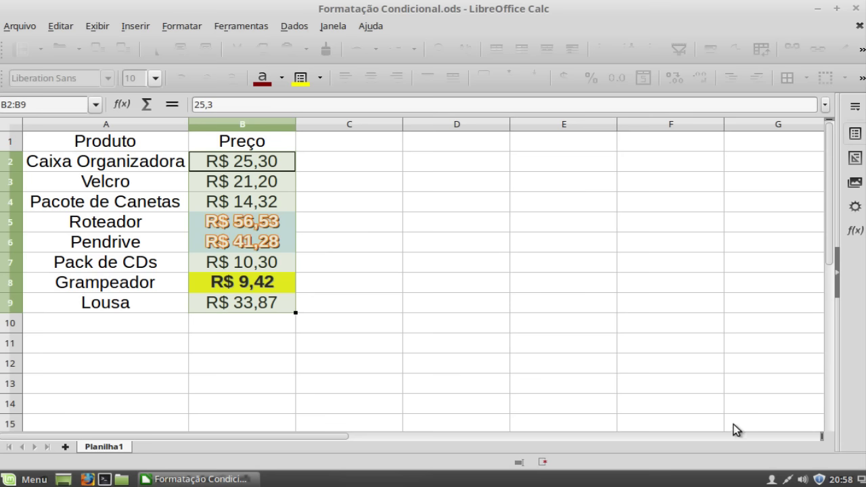
pyautogui.click(319, 321)
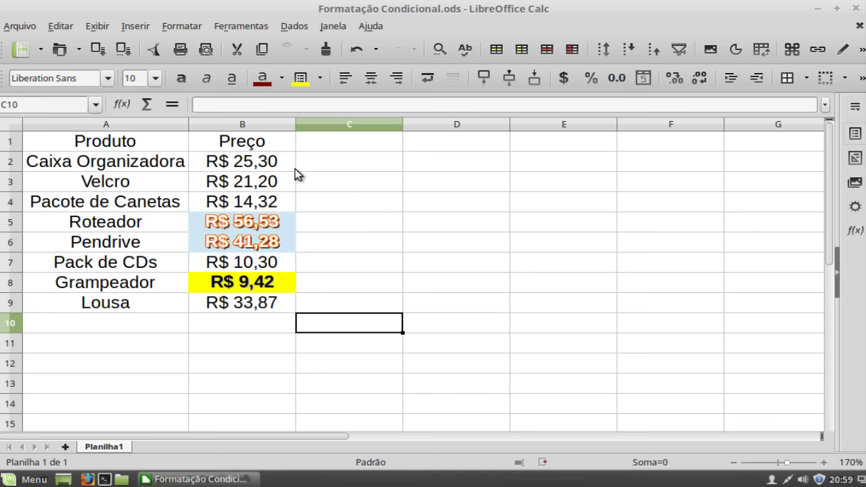
# - Select B2:B9 and open Formatar > Formatação condicional > Gerenciar
pyautogui.moveTo(264, 162); pyautogui.dragTo(260, 306)
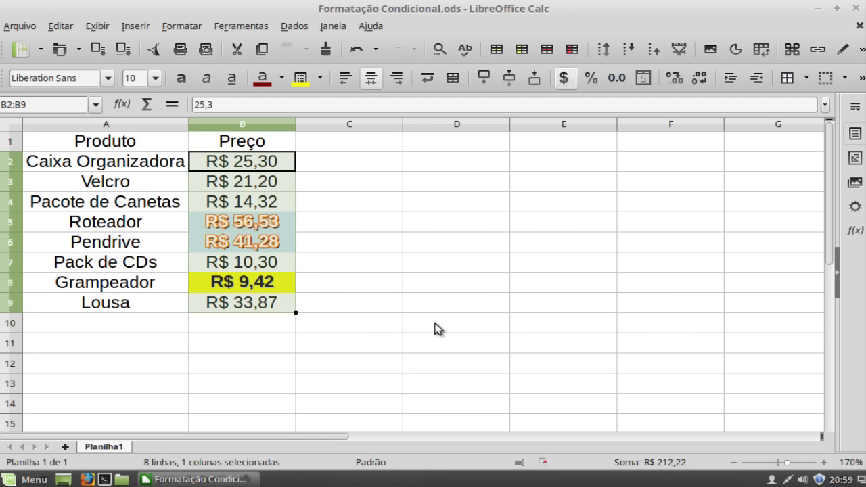
pyautogui.click(193, 29)
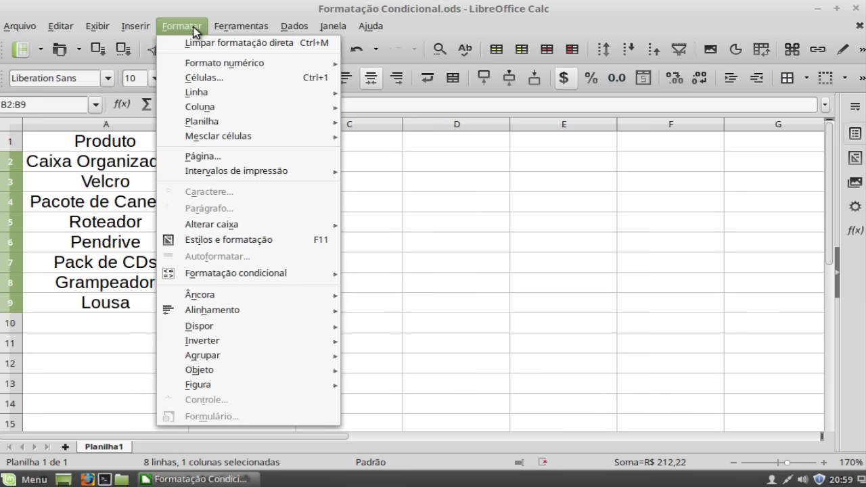
pyautogui.moveTo(235, 273)
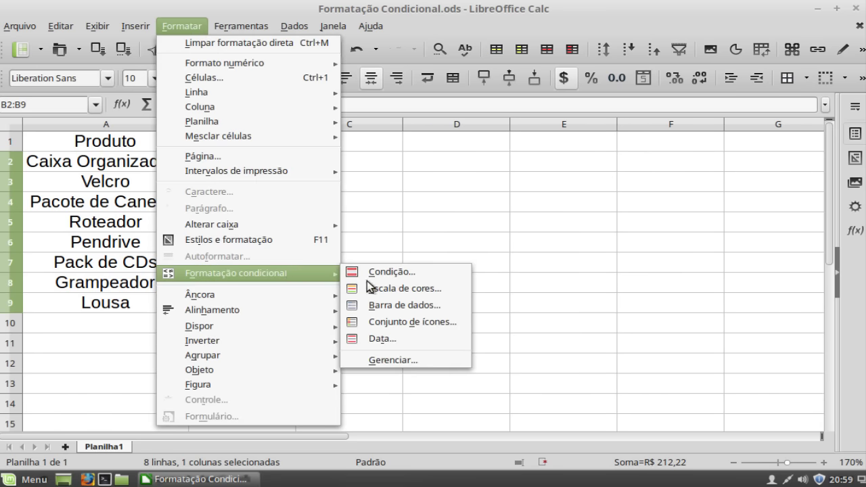
pyautogui.click(424, 364)
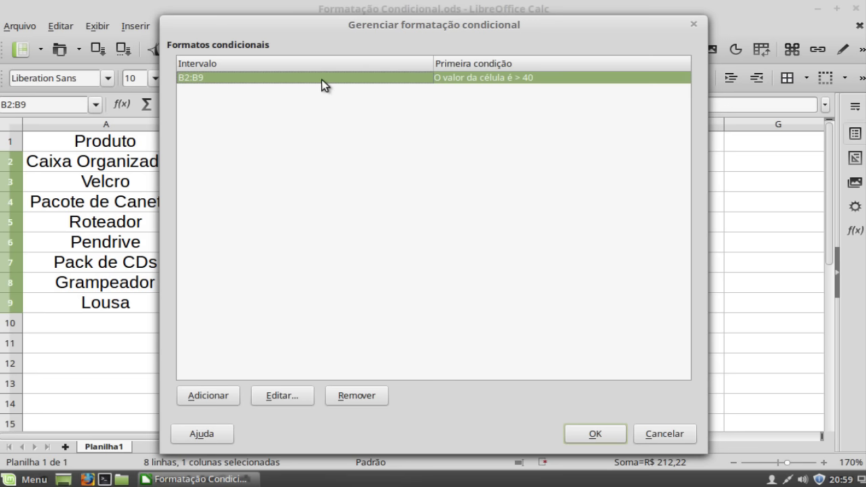
# - Remove the B2:B9 conditional format, then reselect B2:B9 and show the conditional formatting types
pyautogui.click(368, 396)
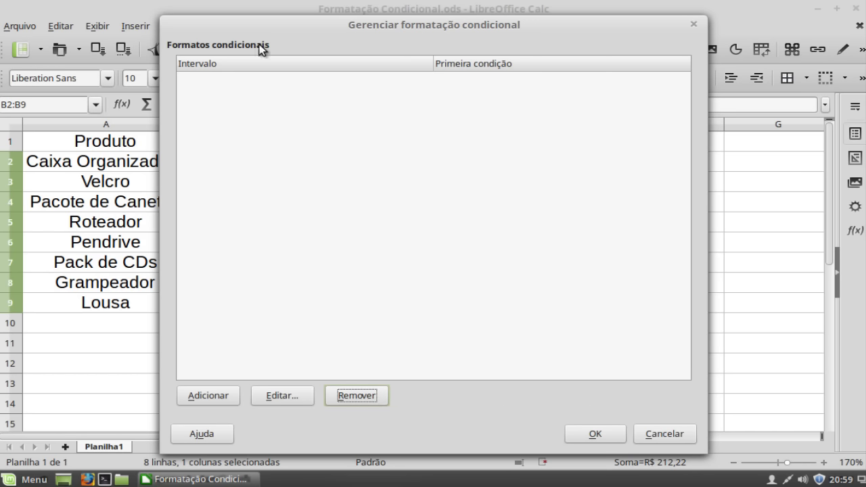
pyautogui.click(595, 434)
pyautogui.click(354, 200)
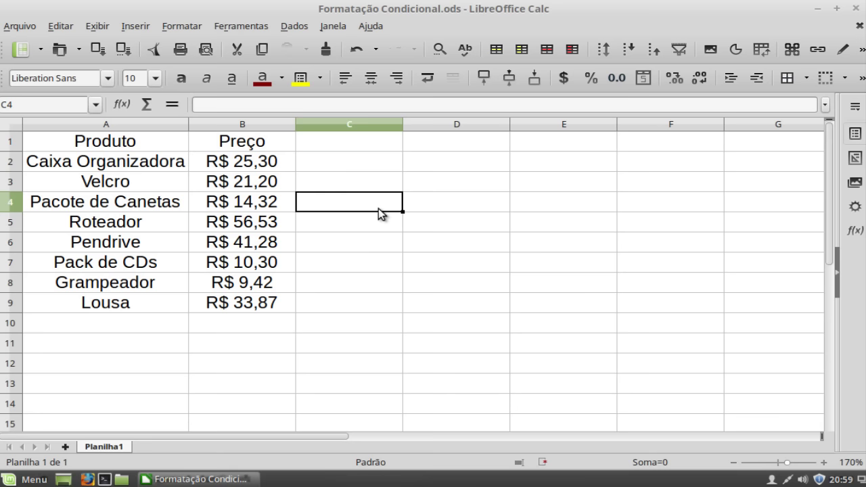
pyautogui.moveTo(242, 302); pyautogui.dragTo(241, 161)
pyautogui.click(181, 26)
pyautogui.moveTo(235, 272)
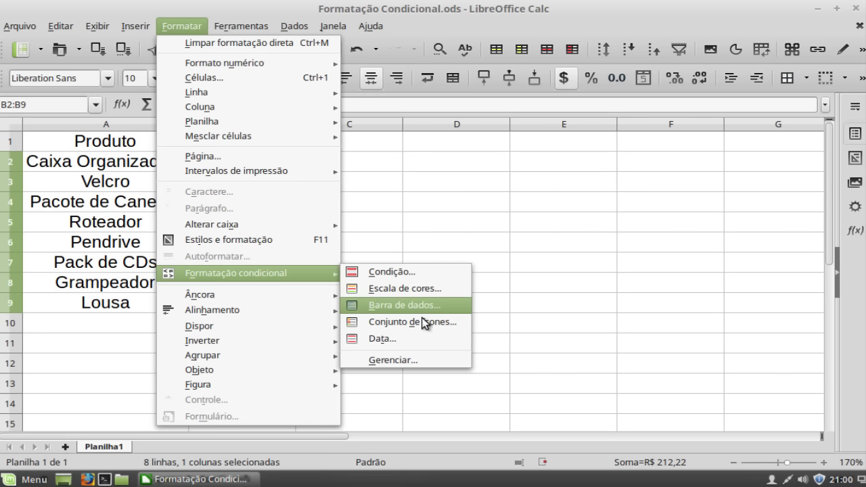
# - Keep the condition applying to all cells with Conjunto de ícones as the format type
pyautogui.press('Escape')
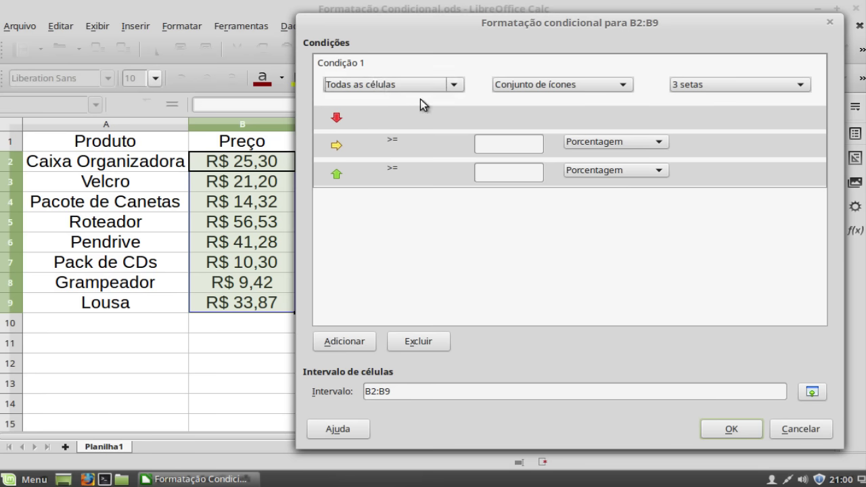
pyautogui.click(455, 85)
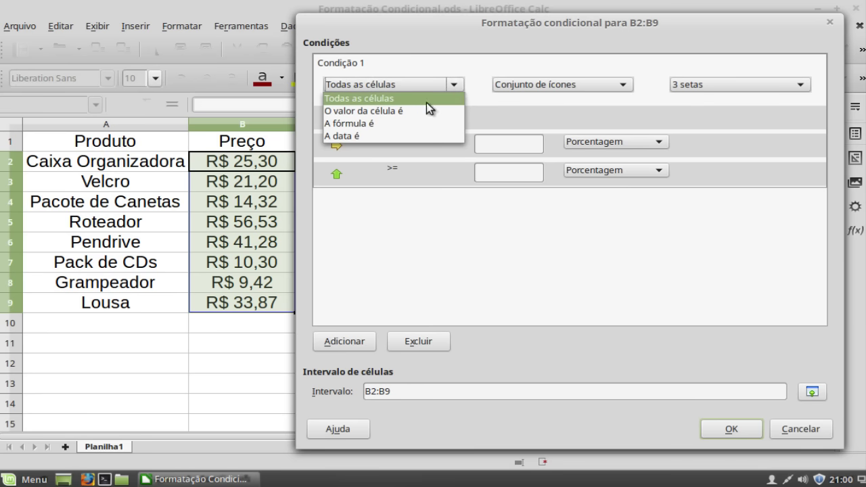
pyautogui.click(458, 90)
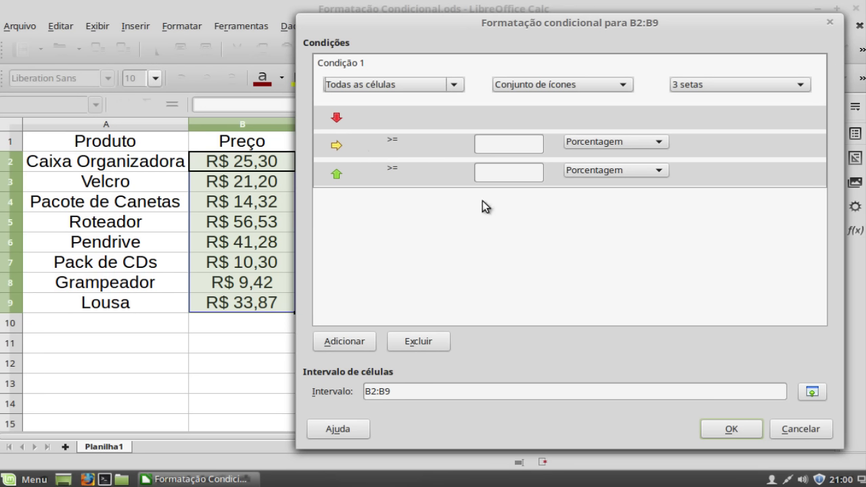
pyautogui.click(623, 85)
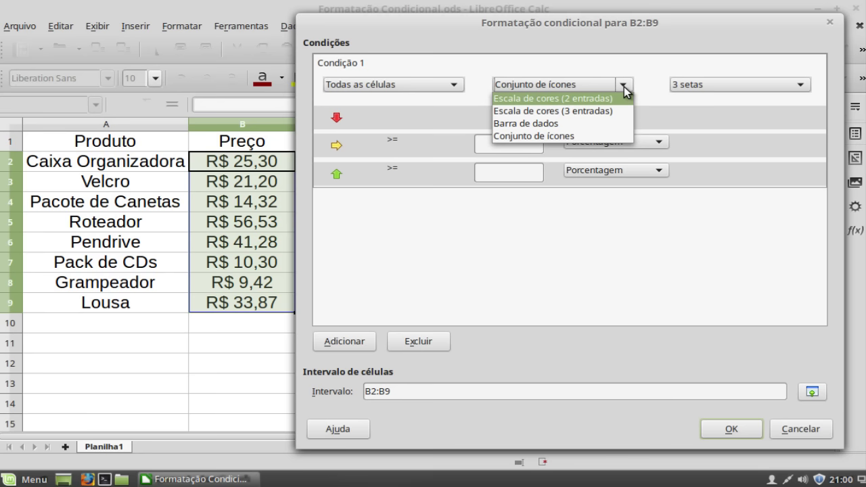
pyautogui.click(623, 86)
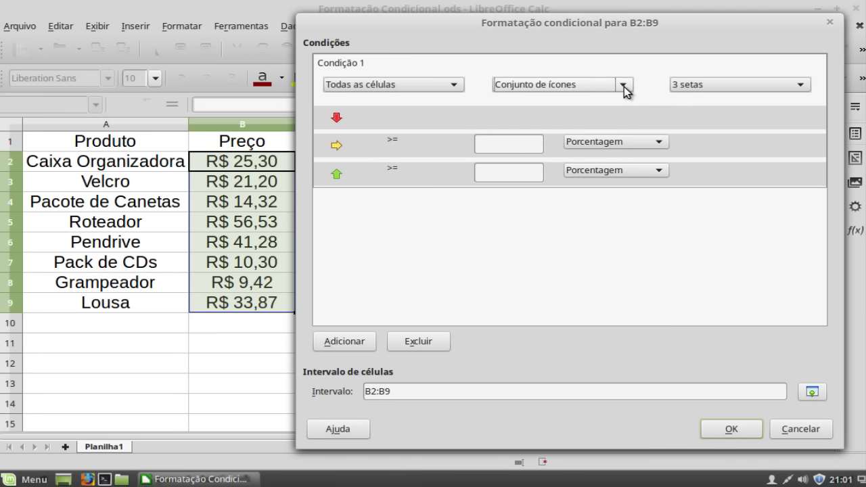
# - Try the 3 luzes de semáforo - 1, 3 luzes de semáforo - 2 and 3 símbolos - 1 icon sets
pyautogui.click(802, 85)
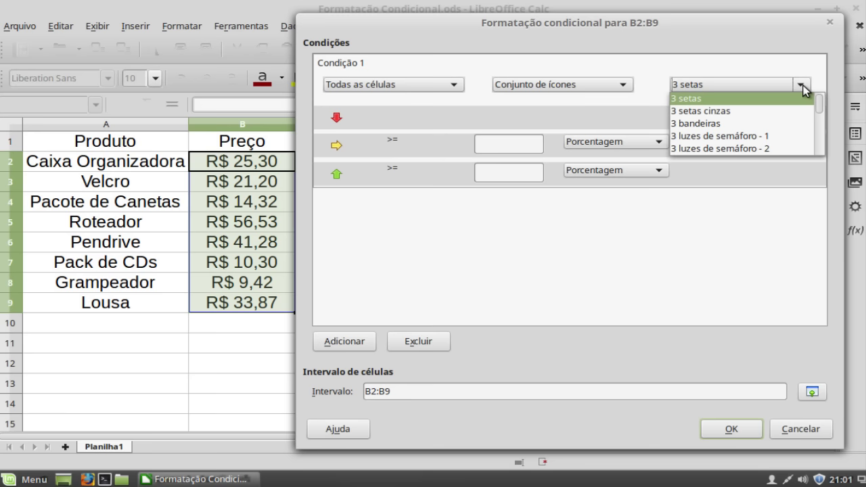
pyautogui.click(774, 136)
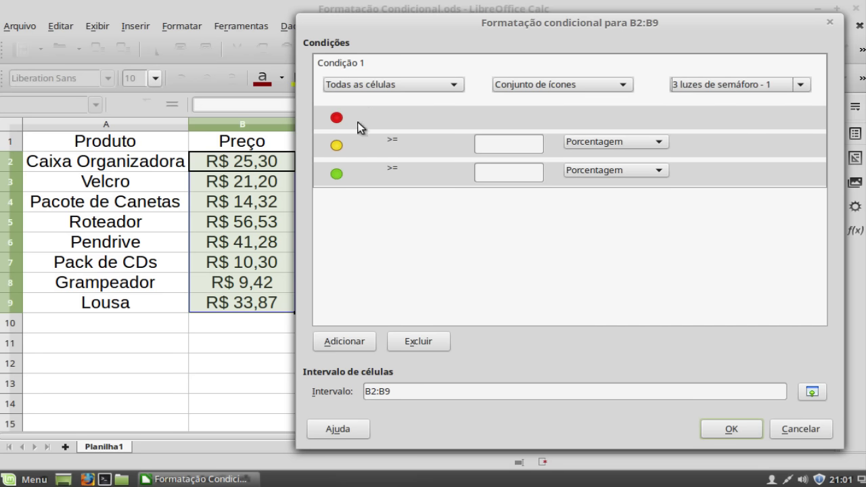
pyautogui.click(796, 87)
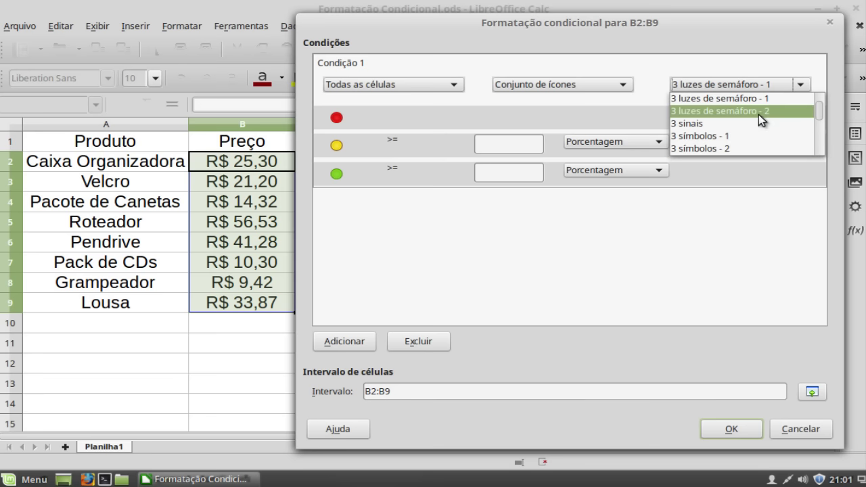
pyautogui.click(758, 113)
pyautogui.click(799, 85)
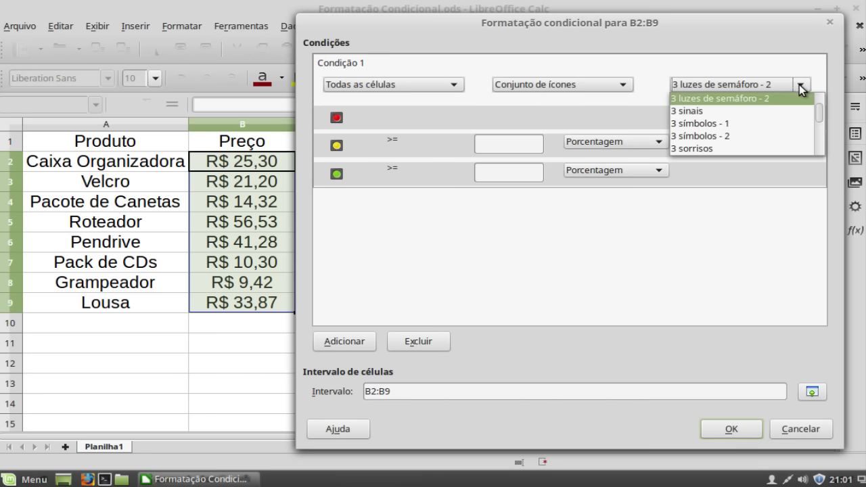
pyautogui.click(729, 124)
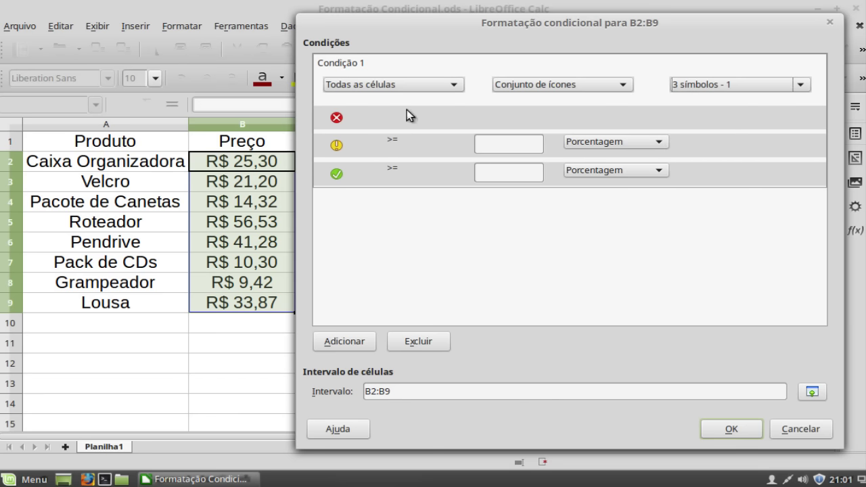
# - Browse the icon set list and choose 3 setas
pyautogui.click(801, 86)
pyautogui.scroll(1, 772, 111)
pyautogui.scroll(1, 762, 117)
pyautogui.scroll(-2, 762, 117)
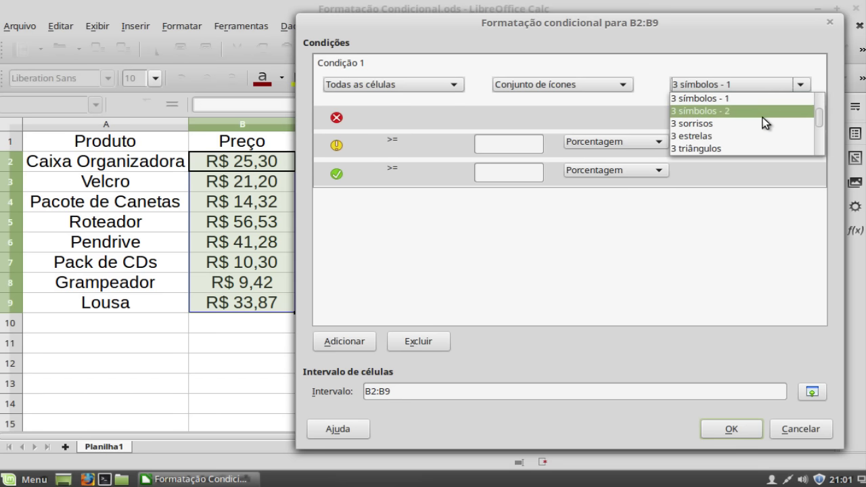
pyautogui.scroll(-2, 763, 117)
pyautogui.scroll(-2, 762, 117)
pyautogui.scroll(1, 763, 117)
pyautogui.scroll(-3, 762, 117)
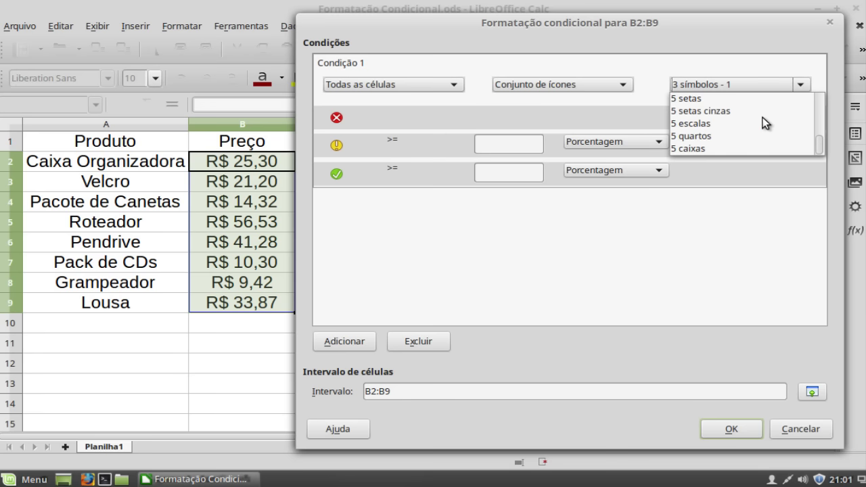
pyautogui.scroll(3, 728, 124)
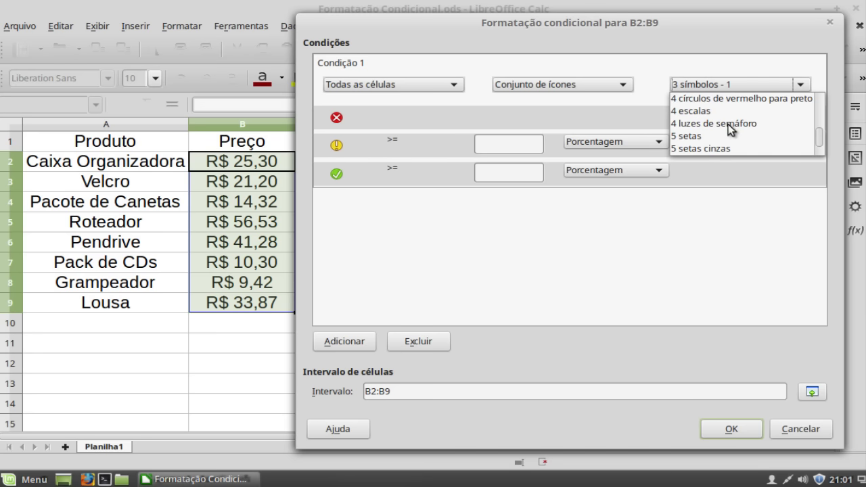
pyautogui.scroll(-3, 728, 124)
pyautogui.scroll(3, 728, 124)
pyautogui.scroll(1, 728, 124)
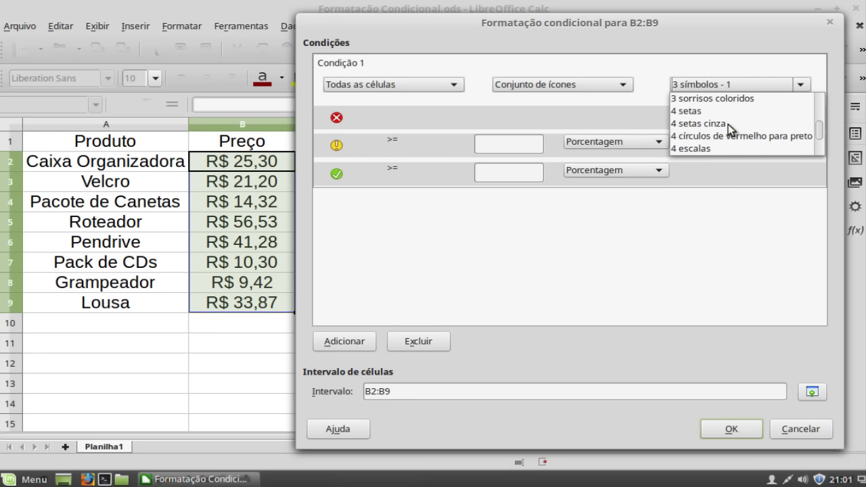
pyautogui.scroll(1, 728, 124)
pyautogui.scroll(2, 728, 124)
pyautogui.scroll(1, 728, 124)
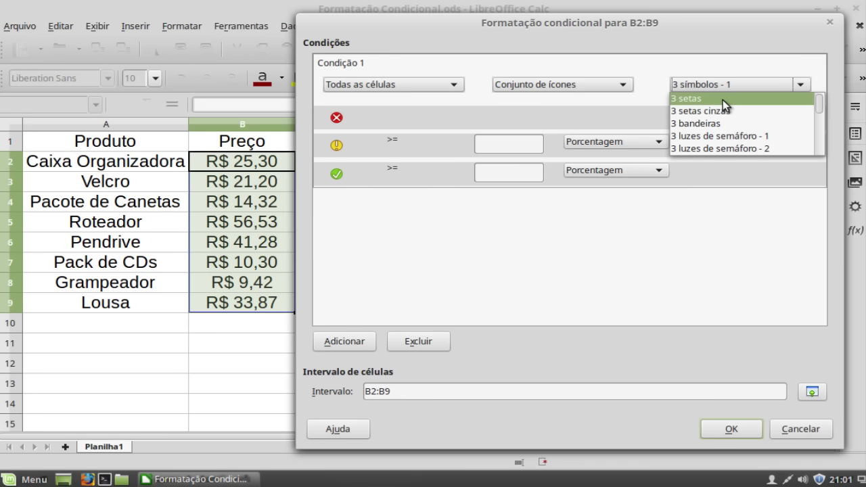
pyautogui.click(723, 100)
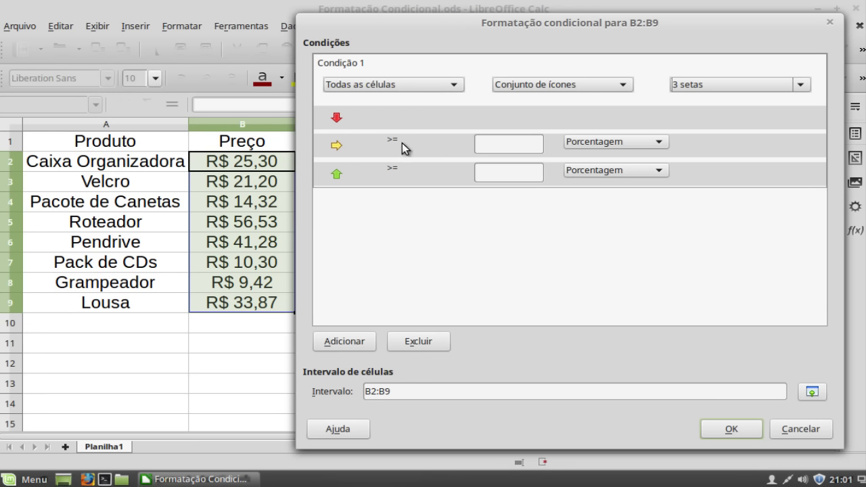
# - Set the yellow arrow's threshold type to Valor with value 20
pyautogui.click(503, 142)
pyautogui.click(660, 142)
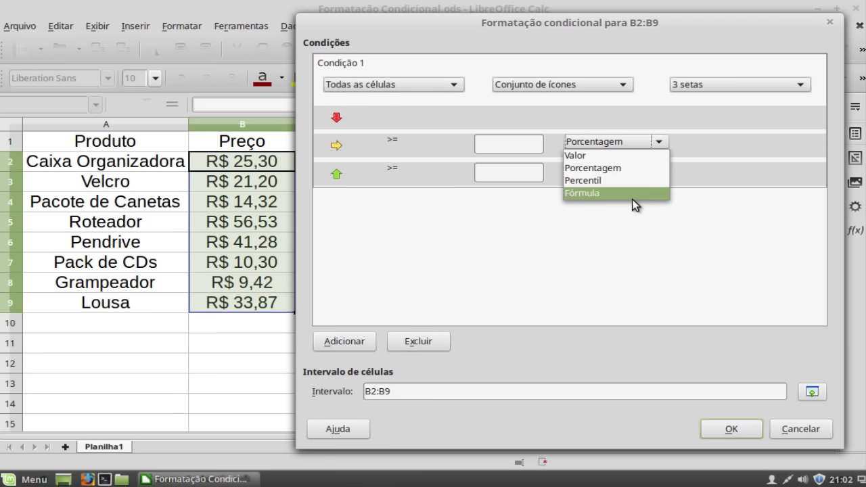
pyautogui.click(642, 151)
pyautogui.click(514, 148)
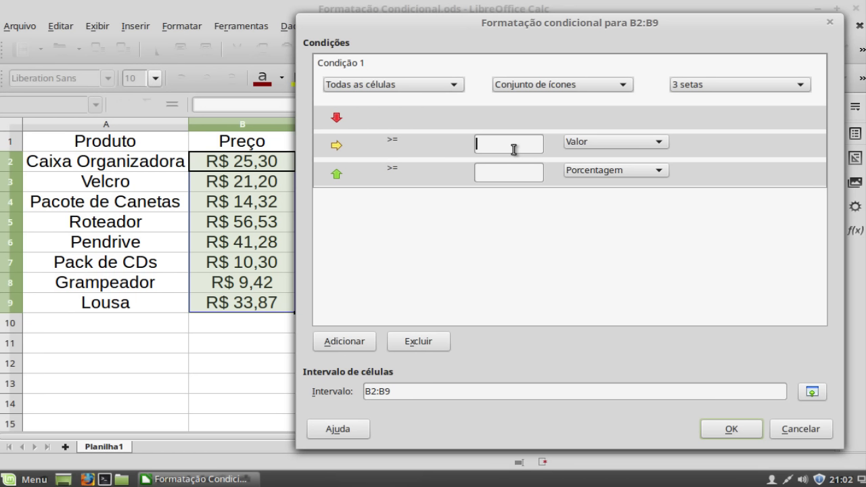
pyautogui.write('40')
pyautogui.moveTo(493, 144); pyautogui.dragTo(476, 143)
pyautogui.write('20')
# - Give the green arrow a 40 Valor threshold and apply the icon set to B2:B9
pyautogui.click(497, 173)
pyautogui.write('40')
pyautogui.click(656, 171)
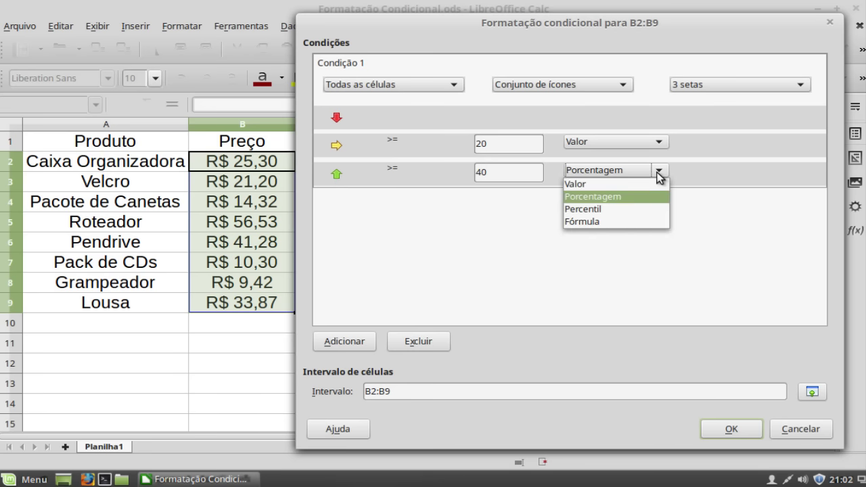
pyautogui.click(649, 187)
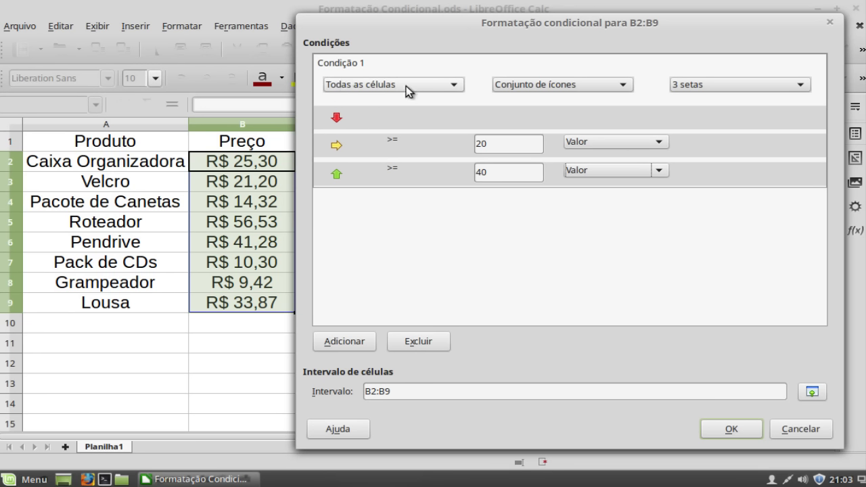
pyautogui.click(721, 433)
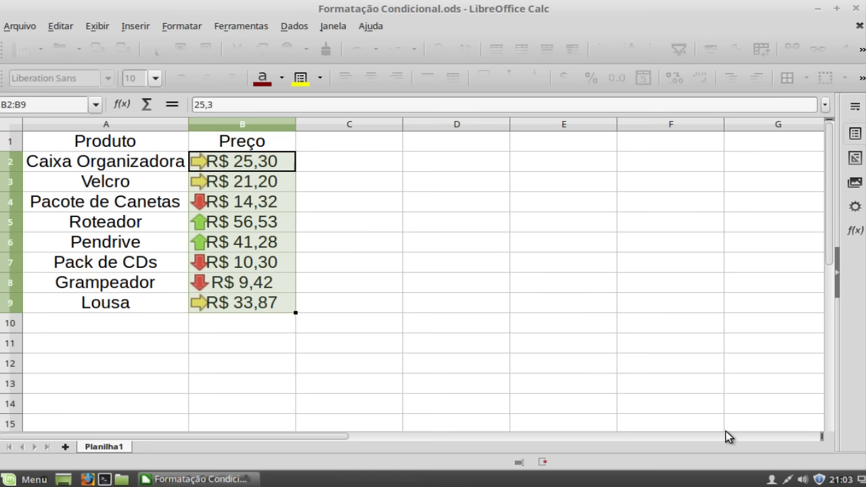
# - Review the arrow icons, then reselect B2:B9 and reopen the conditional formatting menu
pyautogui.click(310, 210)
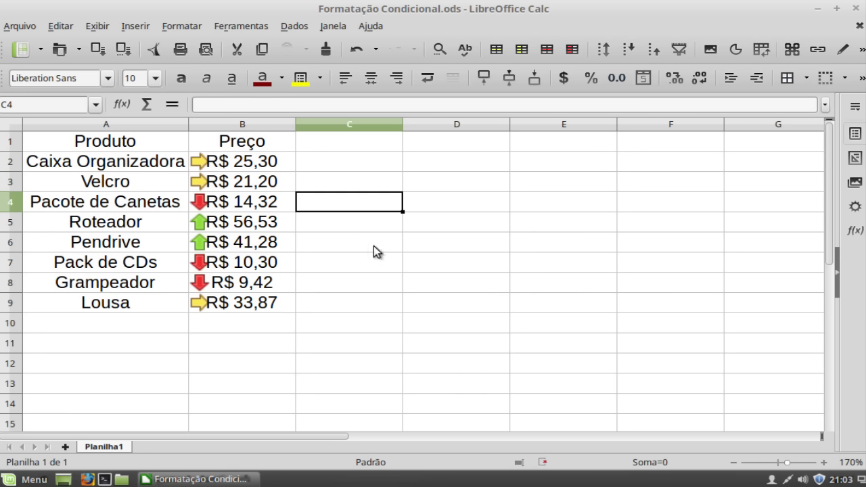
pyautogui.moveTo(232, 167); pyautogui.dragTo(236, 303)
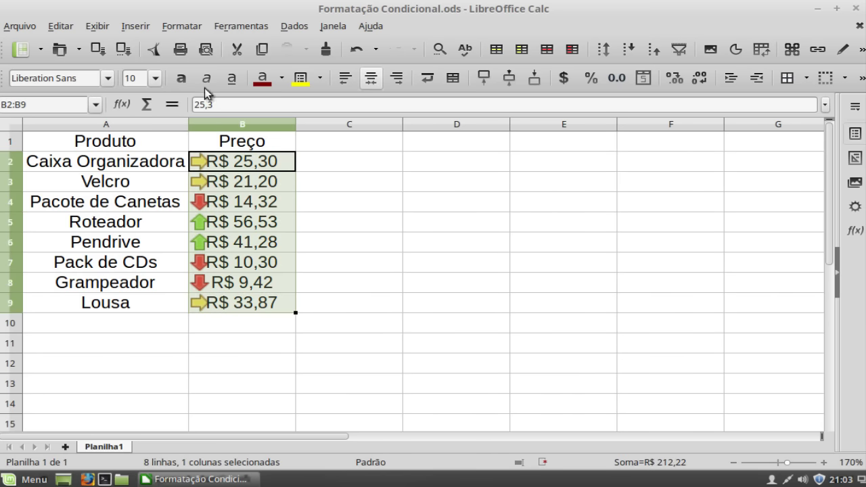
pyautogui.click(185, 20)
pyautogui.moveTo(235, 272)
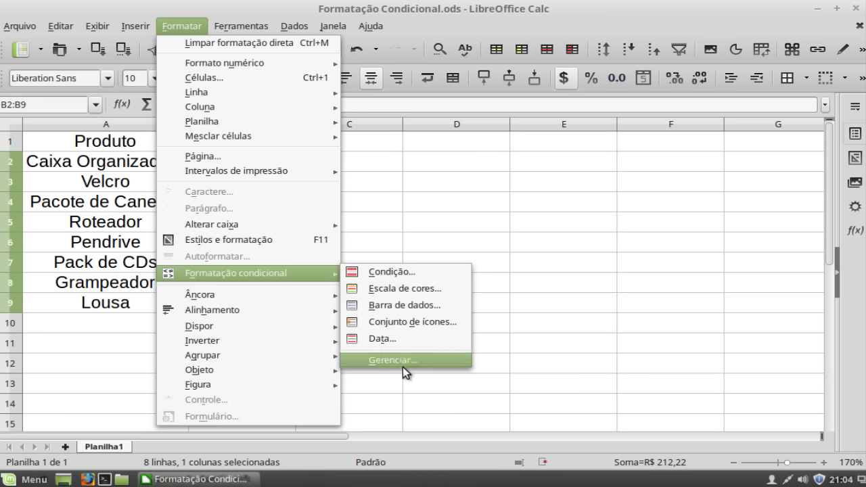
# - Delete the arrow icon-set rule from B2:B9 in the Gerenciar dialog
pyautogui.click(414, 325)
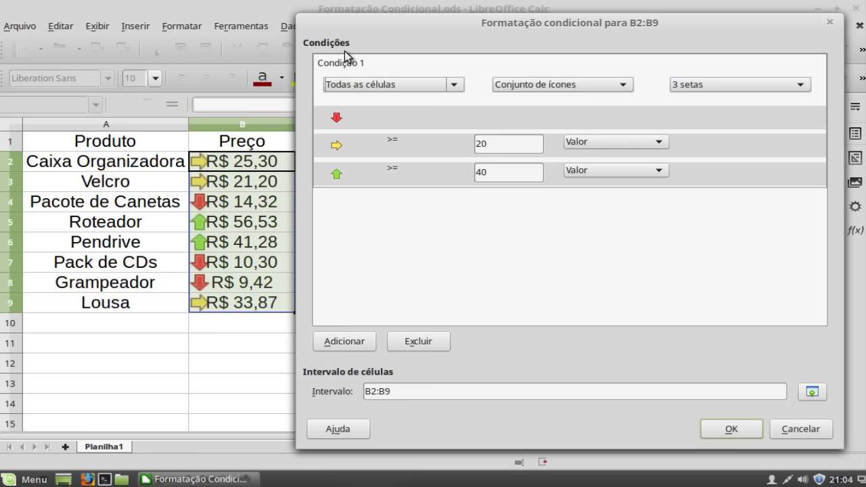
pyautogui.click(421, 346)
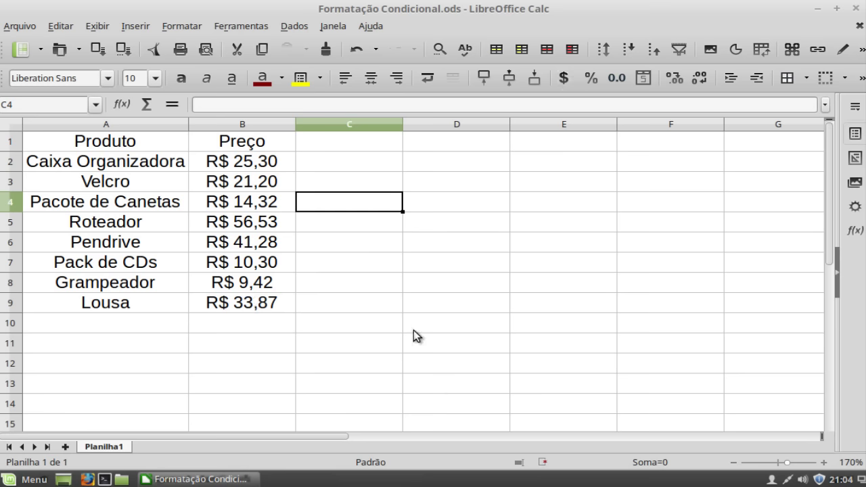
pyautogui.moveTo(259, 163); pyautogui.dragTo(258, 299)
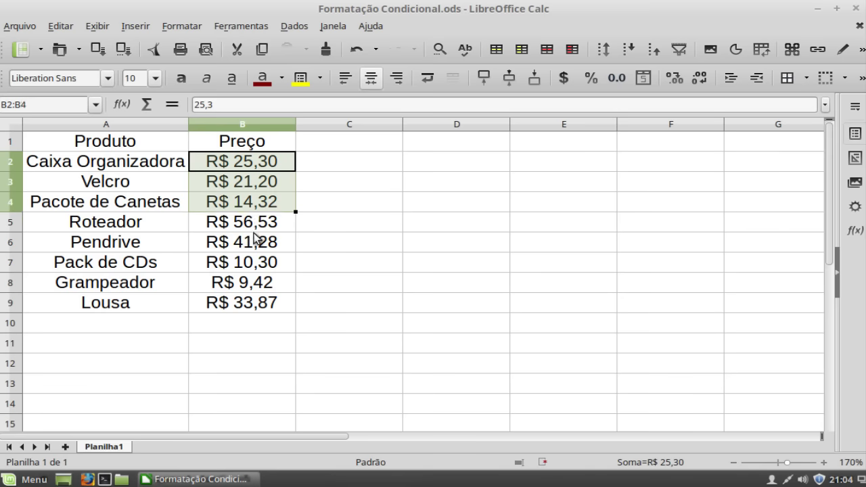
pyautogui.click(198, 24)
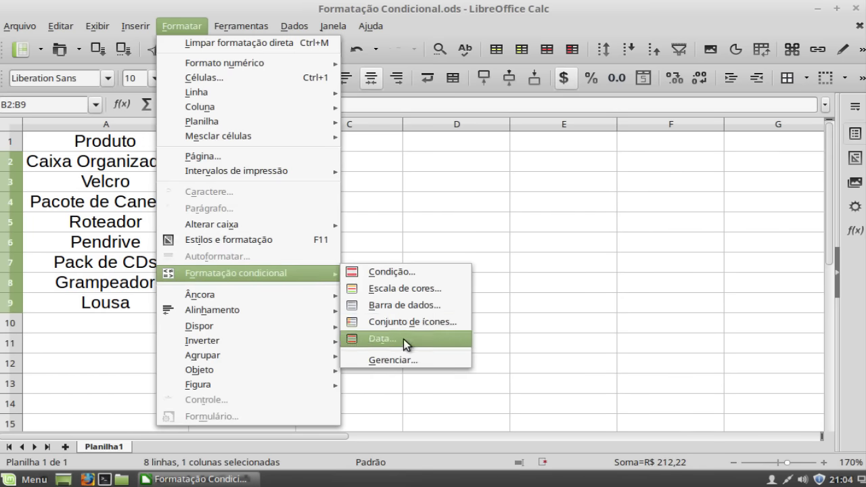
pyautogui.click(403, 339)
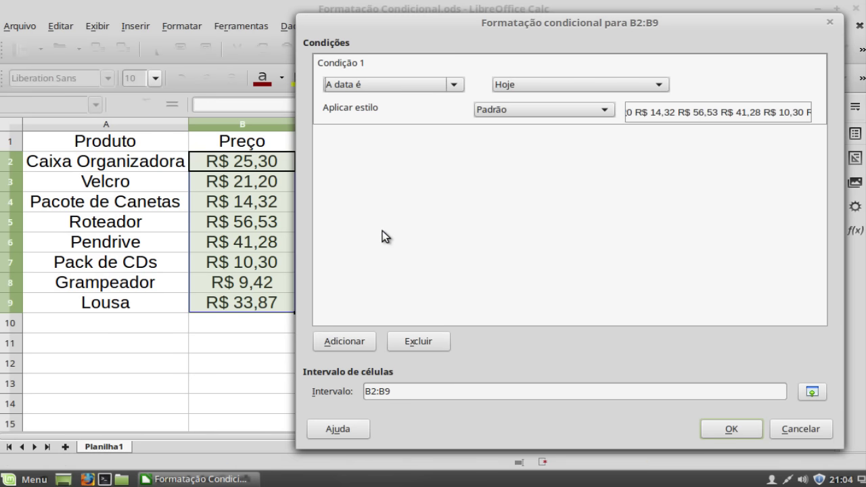
pyautogui.click(453, 85)
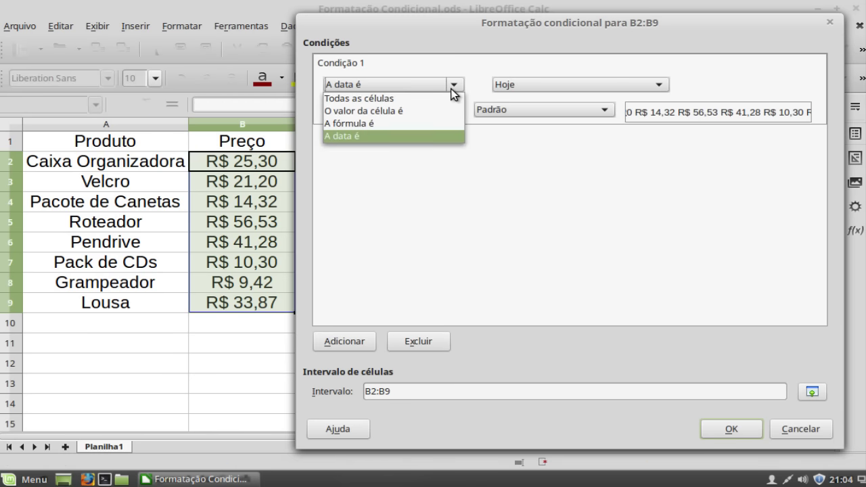
pyautogui.click(451, 88)
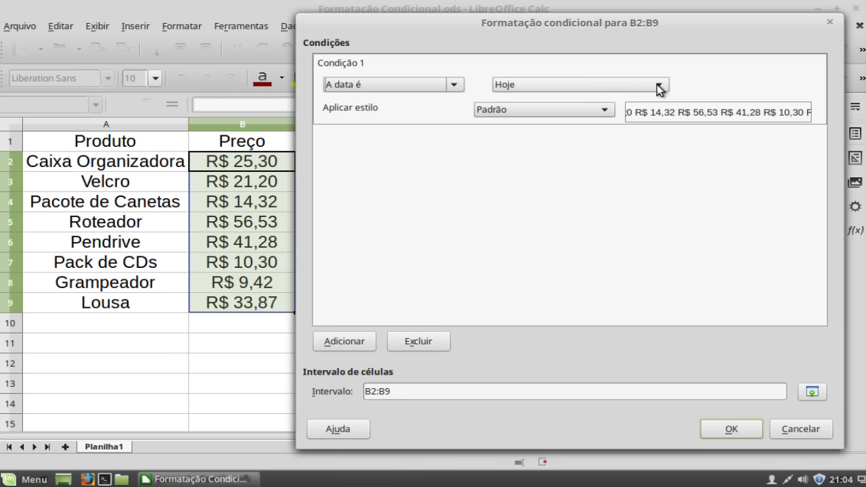
pyautogui.click(659, 84)
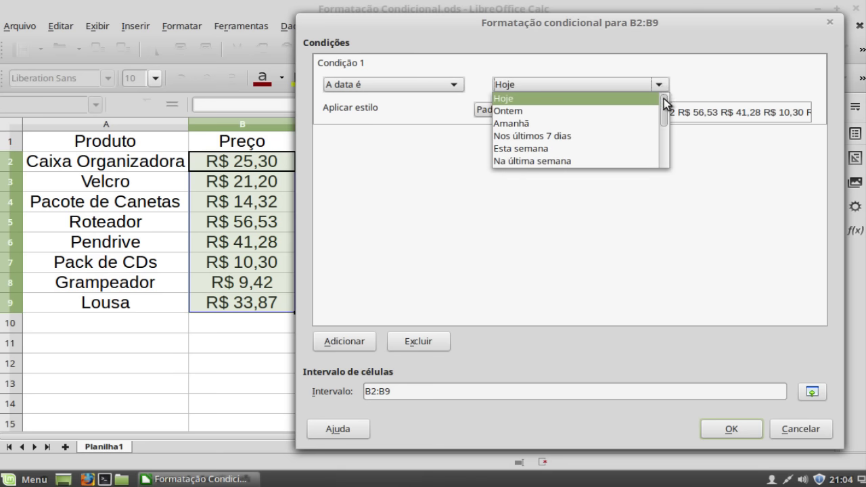
pyautogui.moveTo(664, 106)
pyautogui.mouseDown()
pyautogui.moveTo(661, 160)
pyautogui.moveTo(666, 99)
pyautogui.mouseUp()
pyautogui.moveTo(664, 108); pyautogui.dragTo(665, 112)
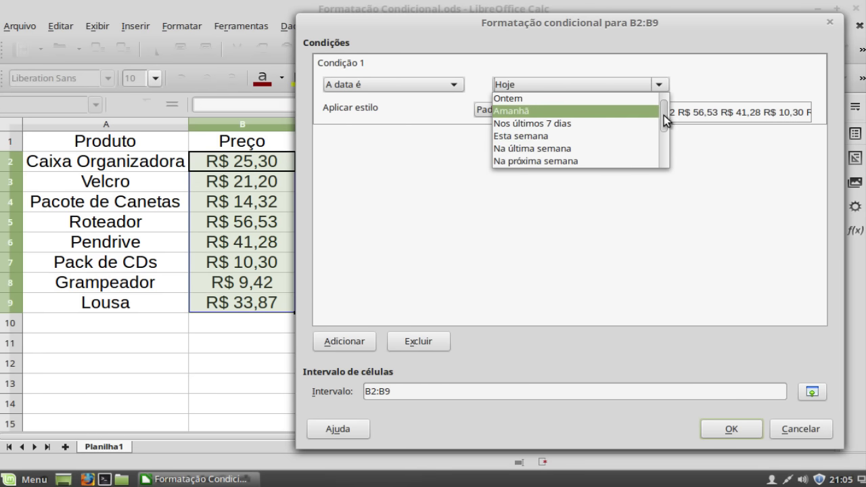
pyautogui.moveTo(663, 115); pyautogui.dragTo(665, 152)
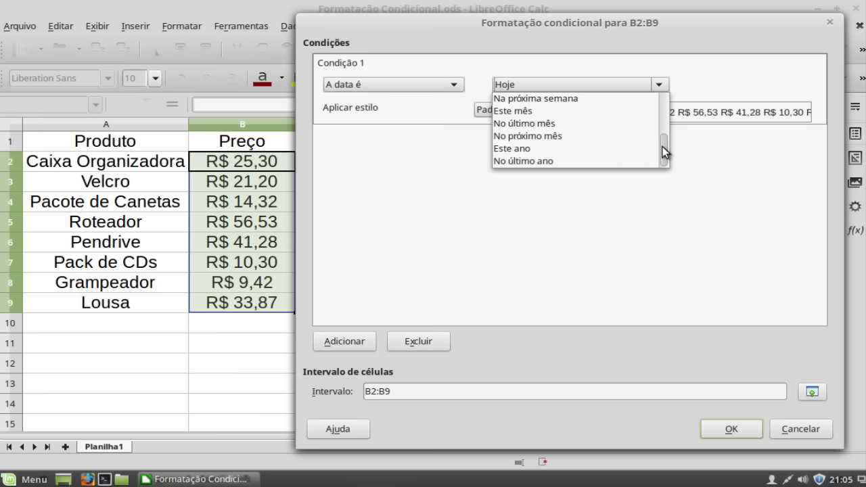
pyautogui.scroll(3, 649, 150)
pyautogui.click(634, 185)
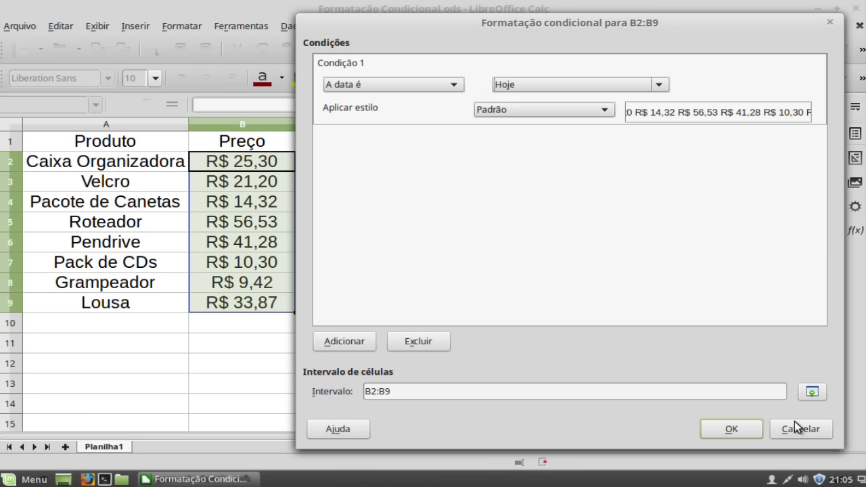
pyautogui.click(810, 432)
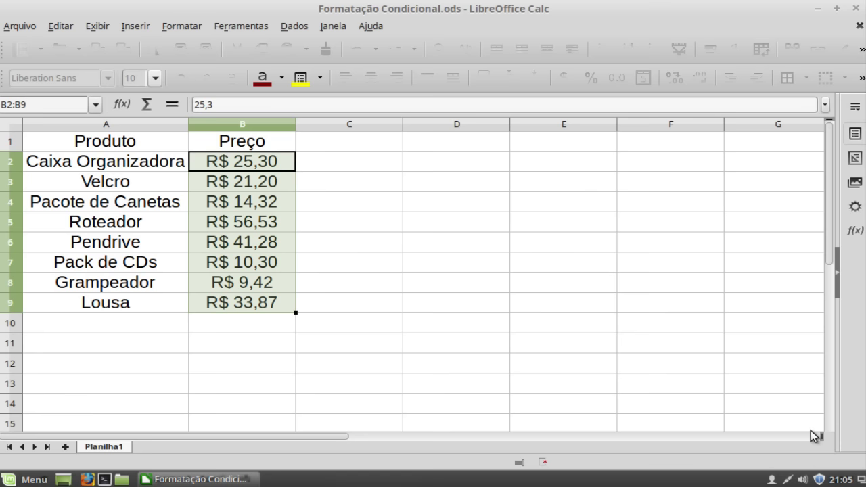
pyautogui.click(330, 218)
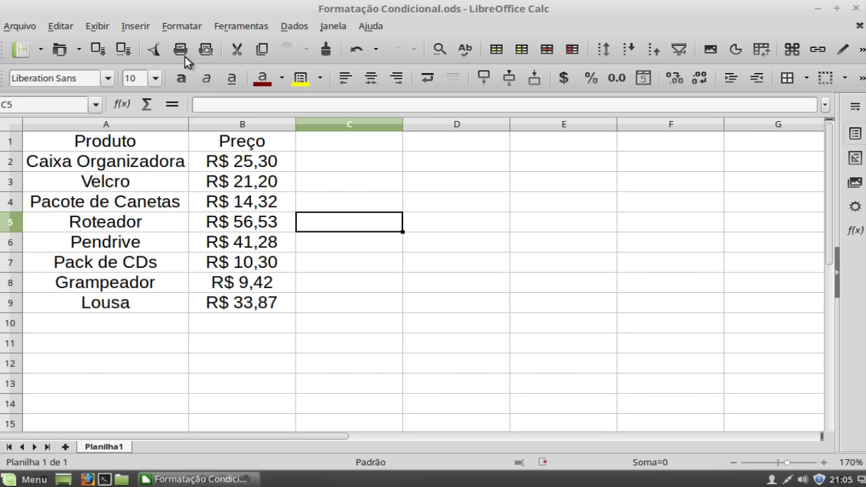
pyautogui.click(187, 27)
pyautogui.moveTo(235, 273)
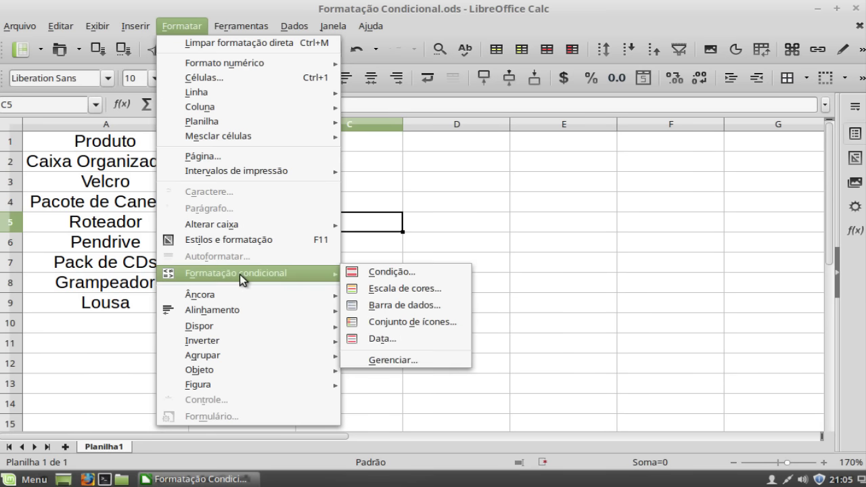